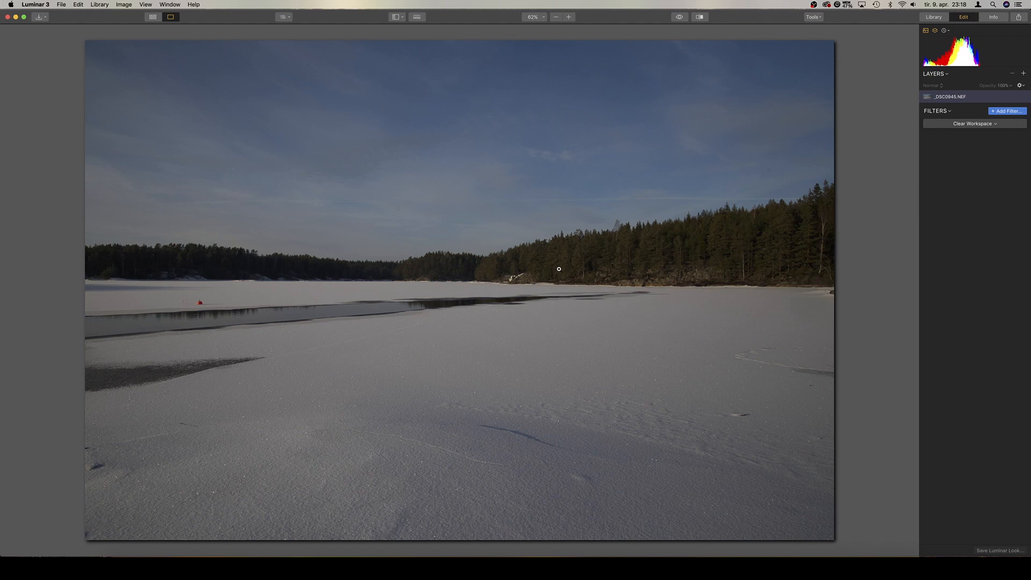
View the photo's camera and exposure information, and return to editing
{"action": "left_click", "coordinate": [998, 19]}
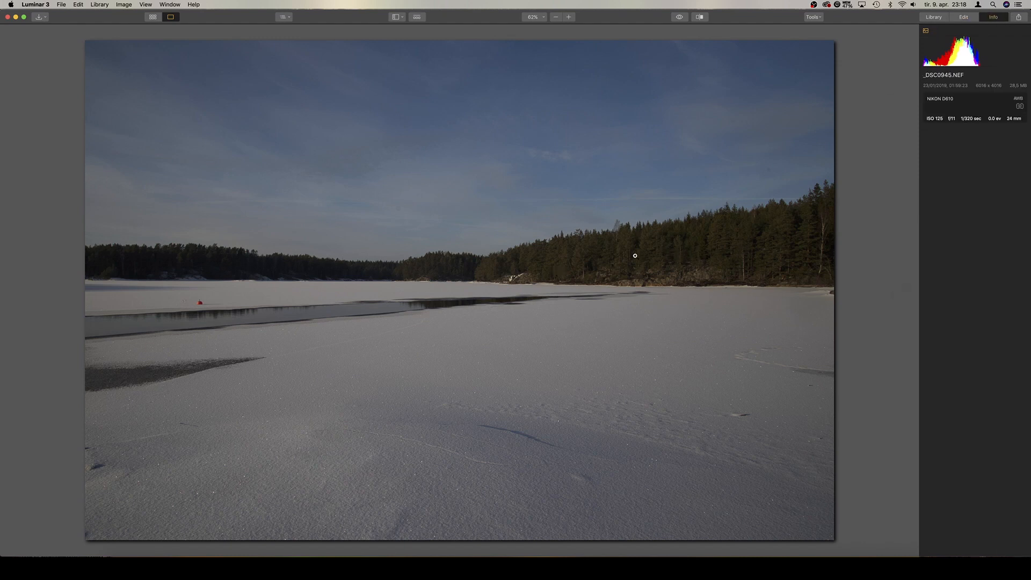
{"action": "left_click", "coordinate": [964, 17]}
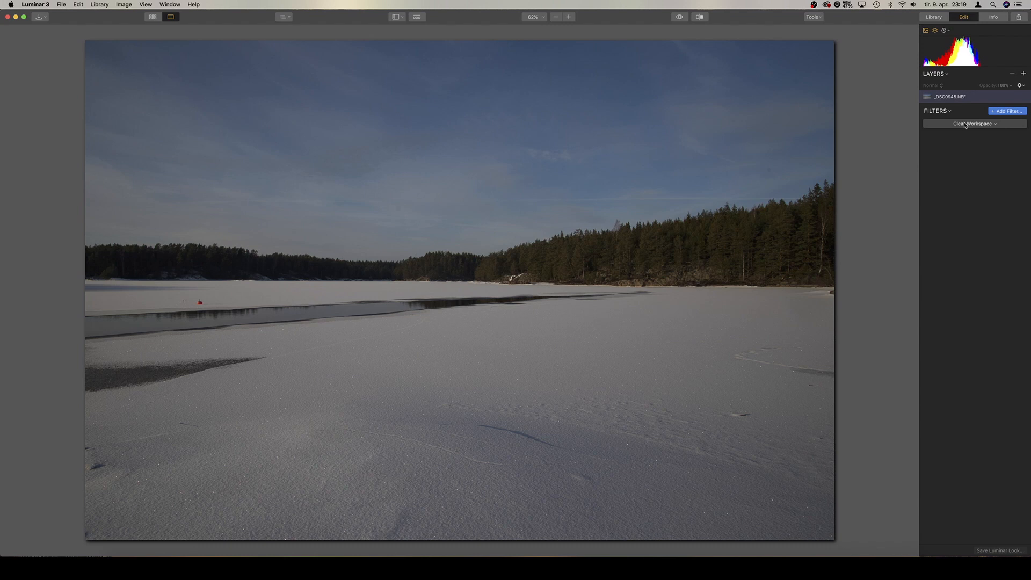
Load the Professional workspace and look through its filters and the filters catalog
{"action": "left_click", "coordinate": [965, 125]}
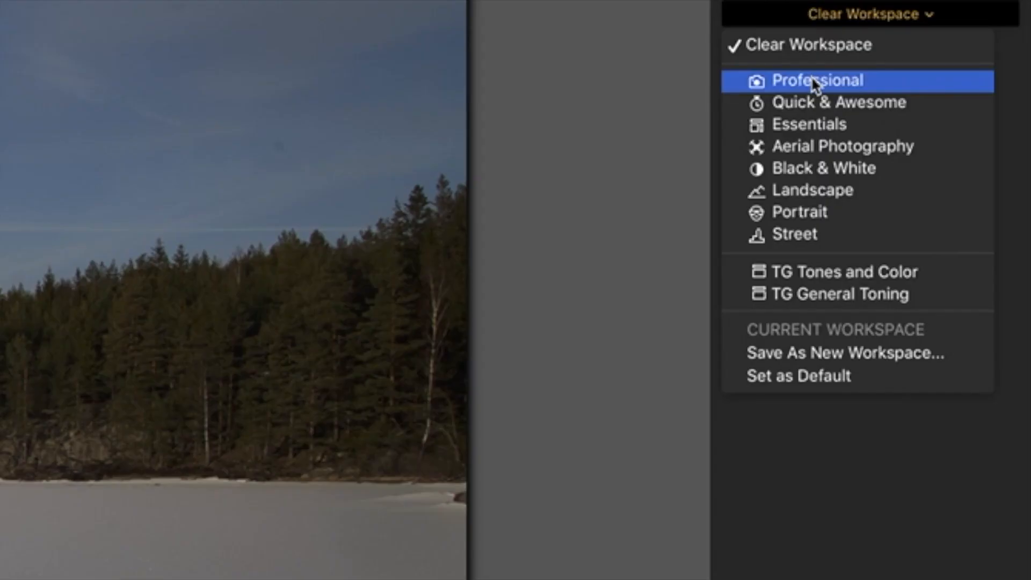
{"action": "left_click", "coordinate": [813, 80]}
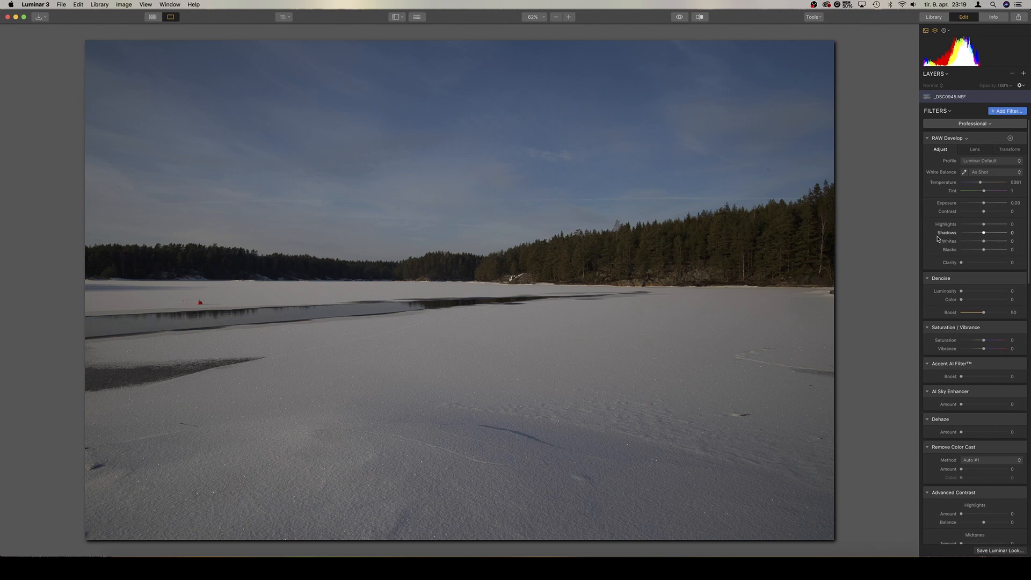
{"action": "left_click", "coordinate": [998, 114]}
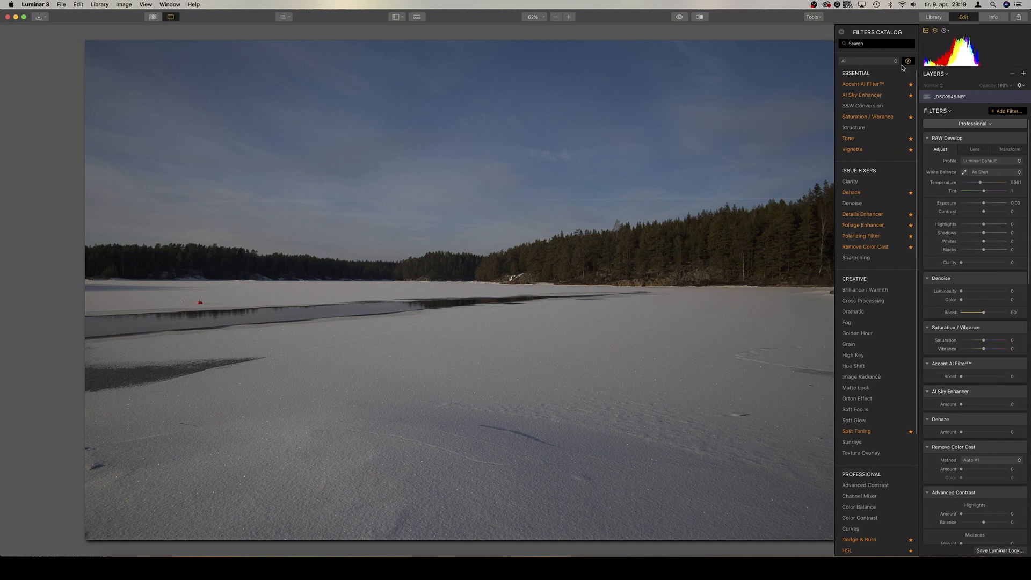
{"action": "left_click", "coordinate": [842, 32]}
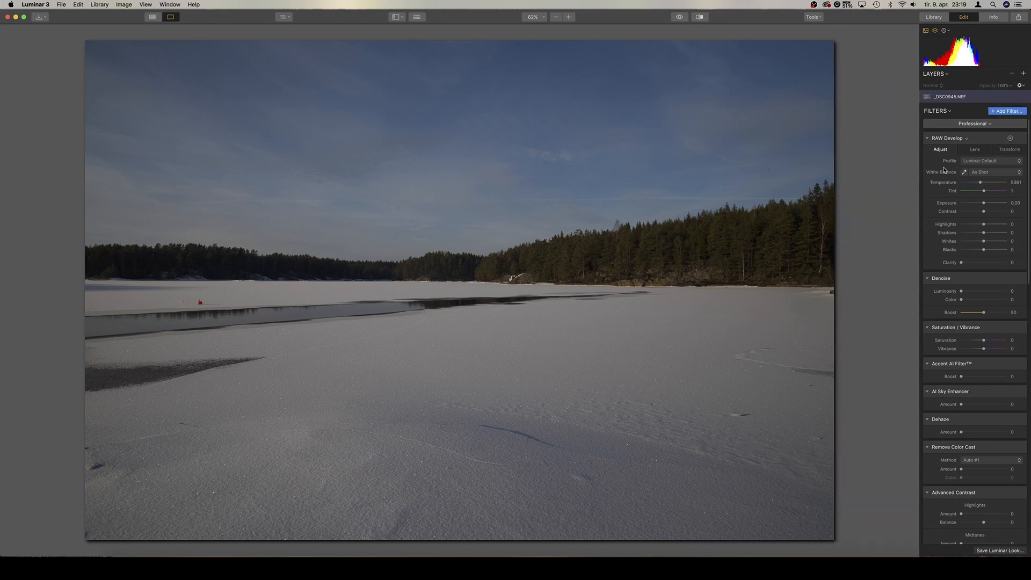
{"action": "scroll", "coordinate": [944, 376], "scroll_direction": "down", "scroll_amount": 5}
{"action": "scroll", "coordinate": [937, 391], "scroll_direction": "down", "scroll_amount": 4}
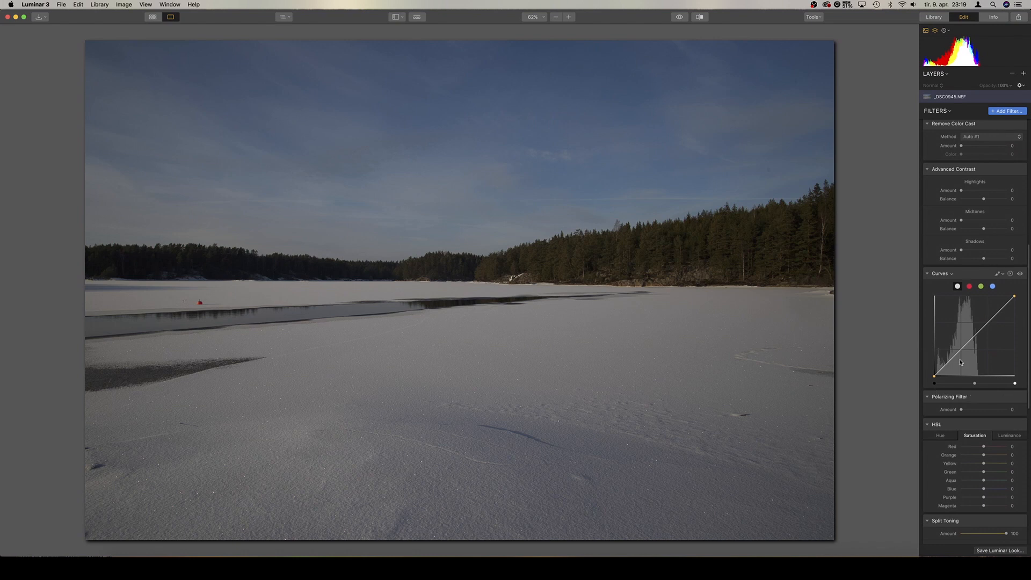
{"action": "scroll", "coordinate": [988, 323], "scroll_direction": "down", "scroll_amount": 10}
{"action": "scroll", "coordinate": [998, 228], "scroll_direction": "up", "scroll_amount": 20}
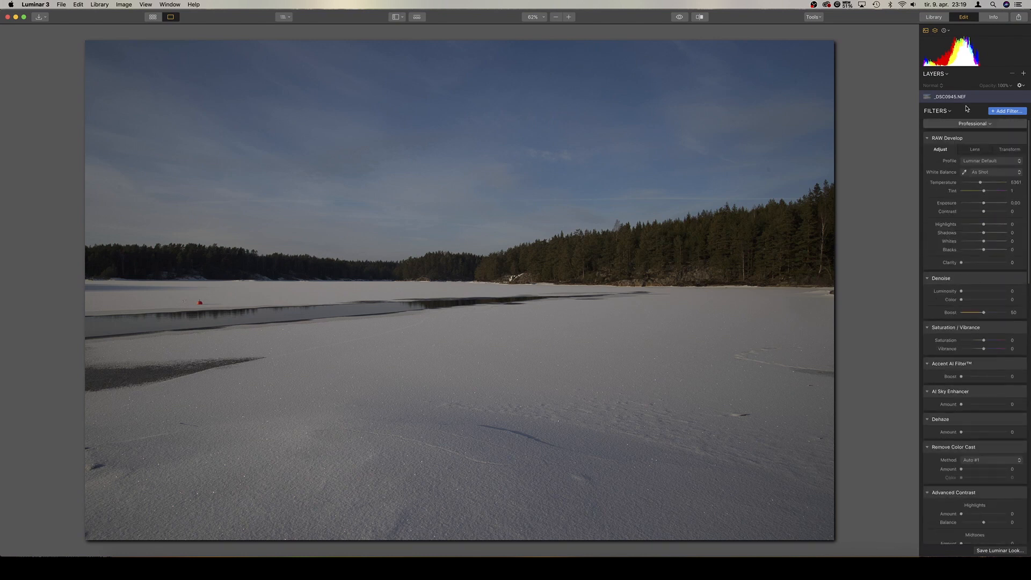
Load the Quick & Awesome workspace and raise the Accent AI Filter boost to 89
{"action": "left_click", "coordinate": [974, 124]}
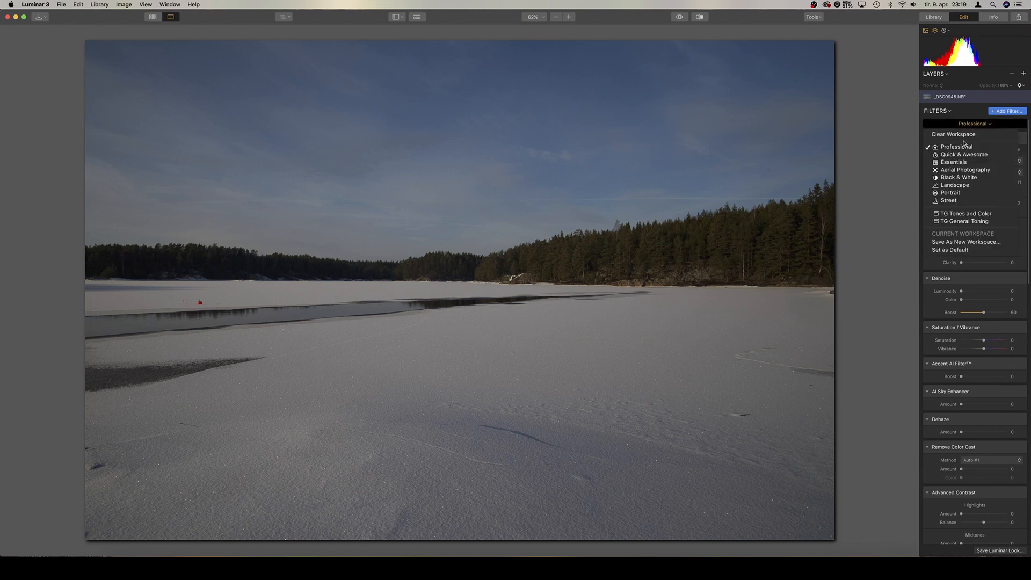
{"action": "left_click", "coordinate": [970, 155]}
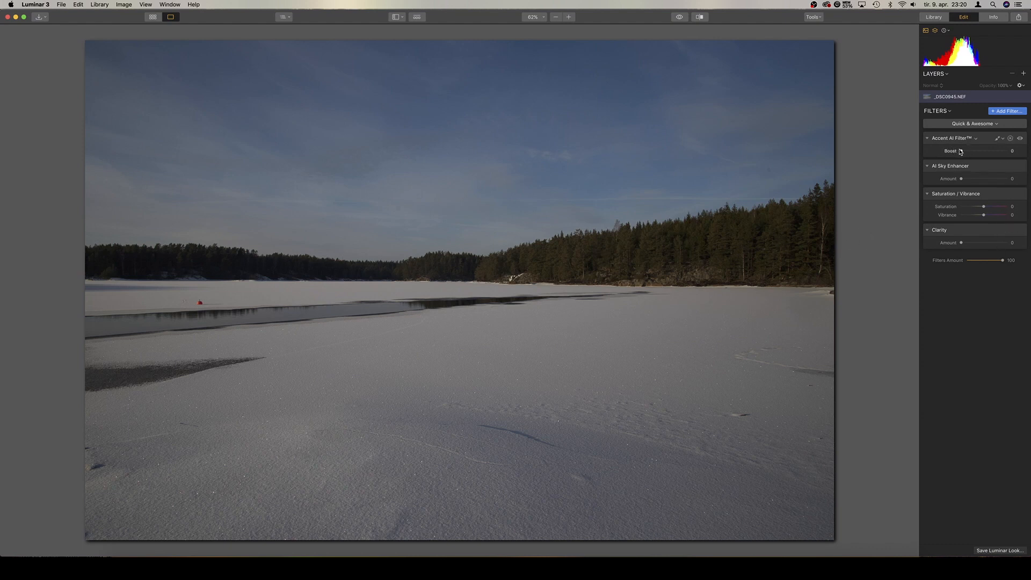
{"action": "left_click_drag", "start_coordinate": [961, 152], "coordinate": [986, 153]}
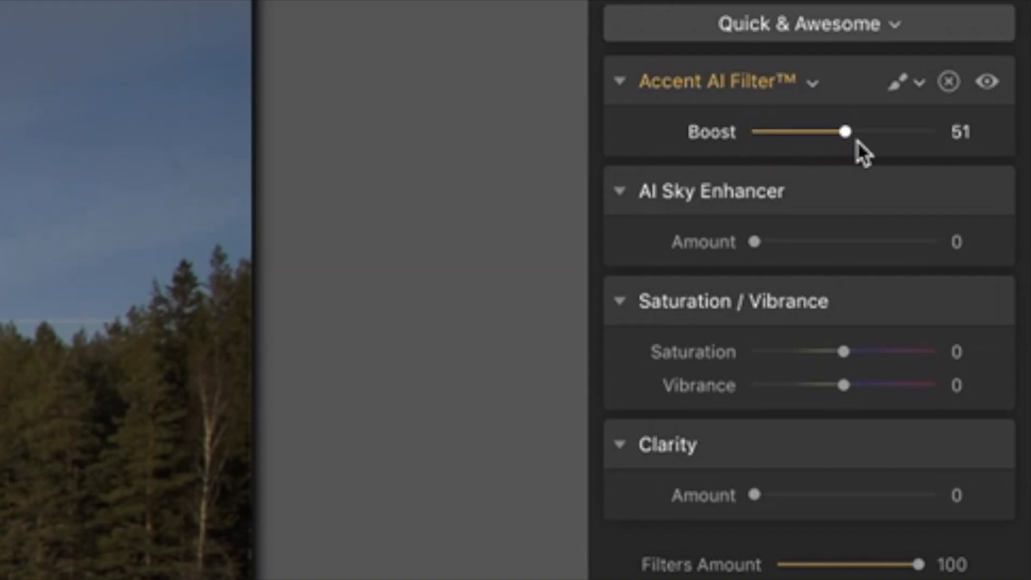
{"action": "left_click_drag", "start_coordinate": [857, 141], "coordinate": [890, 151]}
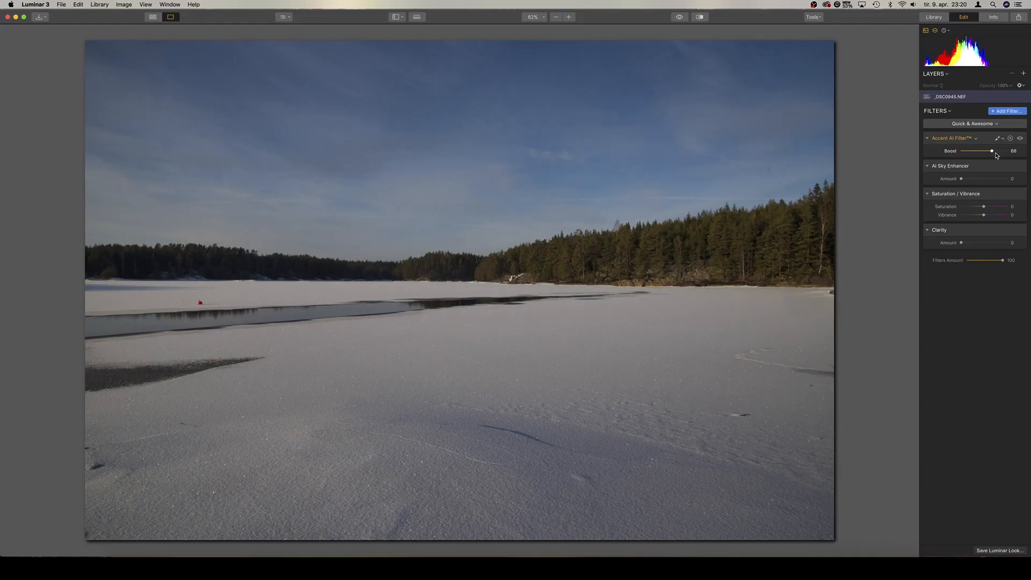
{"action": "left_click_drag", "start_coordinate": [996, 156], "coordinate": [1007, 155]}
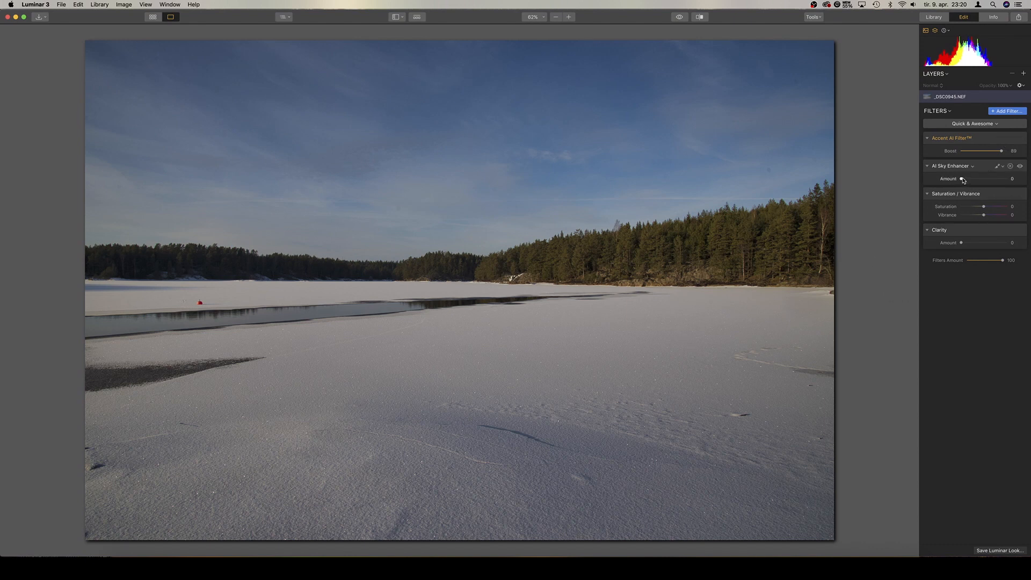
Try the AI Sky Enhancer at 30 and at 100, and set its amount to 19
{"action": "left_click_drag", "start_coordinate": [962, 180], "coordinate": [975, 180]}
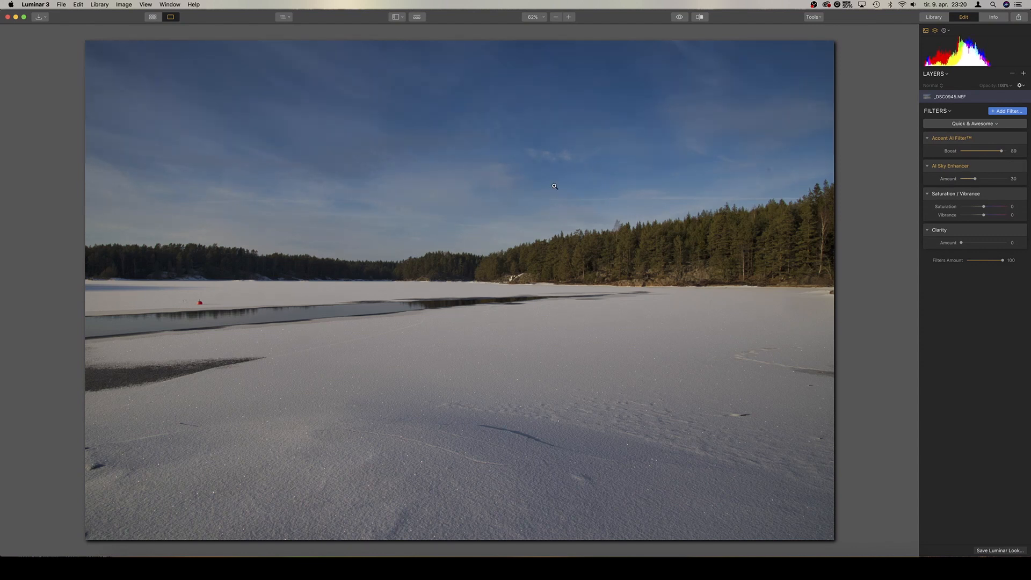
{"action": "left_click_drag", "start_coordinate": [975, 180], "coordinate": [1008, 179]}
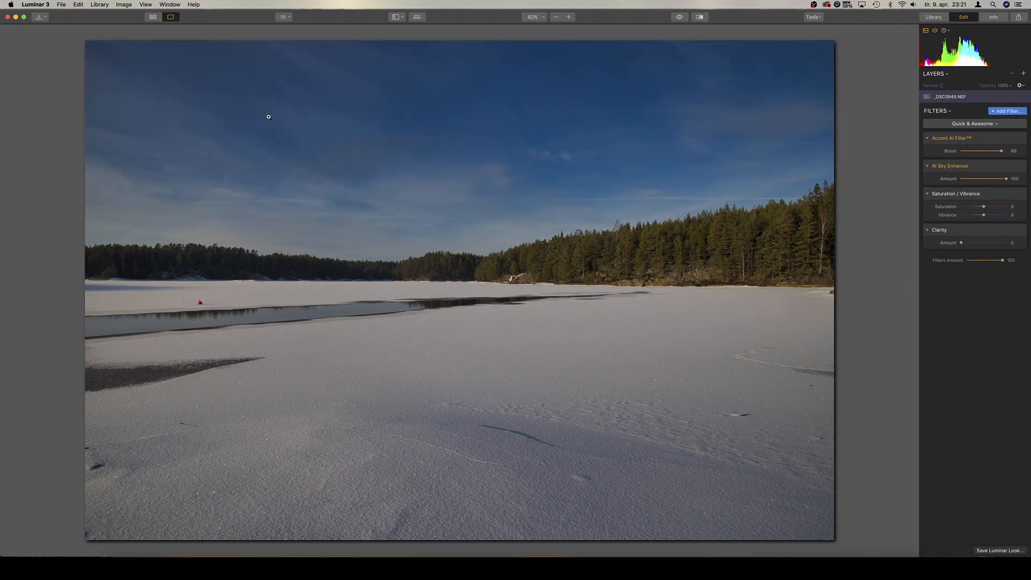
{"action": "left_click", "coordinate": [969, 180]}
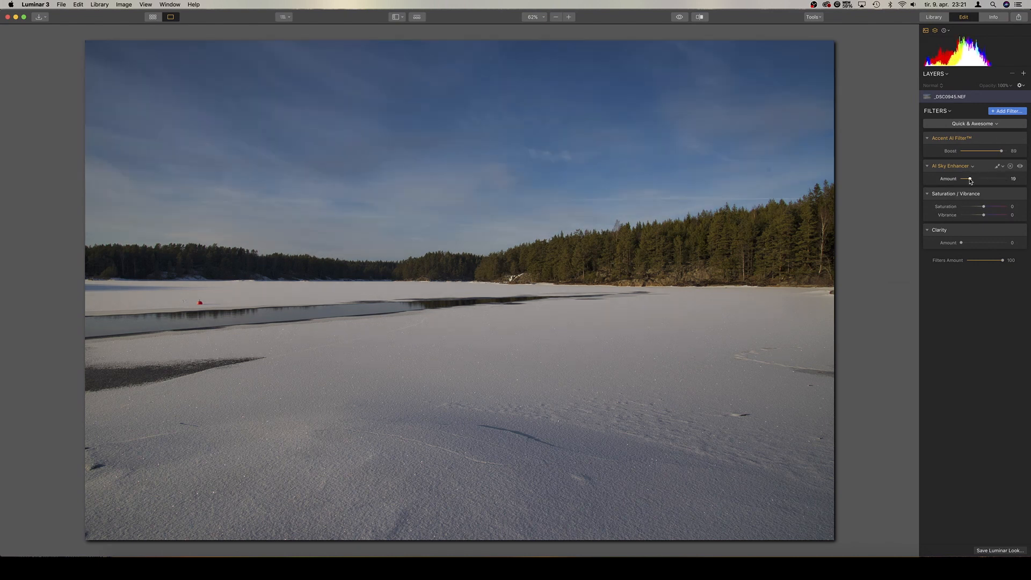
Raise the Accent AI Filter boost to 100 and the Clarity amount to 15, and inspect the forest up close
{"action": "left_click_drag", "start_coordinate": [1005, 153], "coordinate": [1014, 152]}
{"action": "left_click_drag", "start_coordinate": [961, 242], "coordinate": [968, 243]}
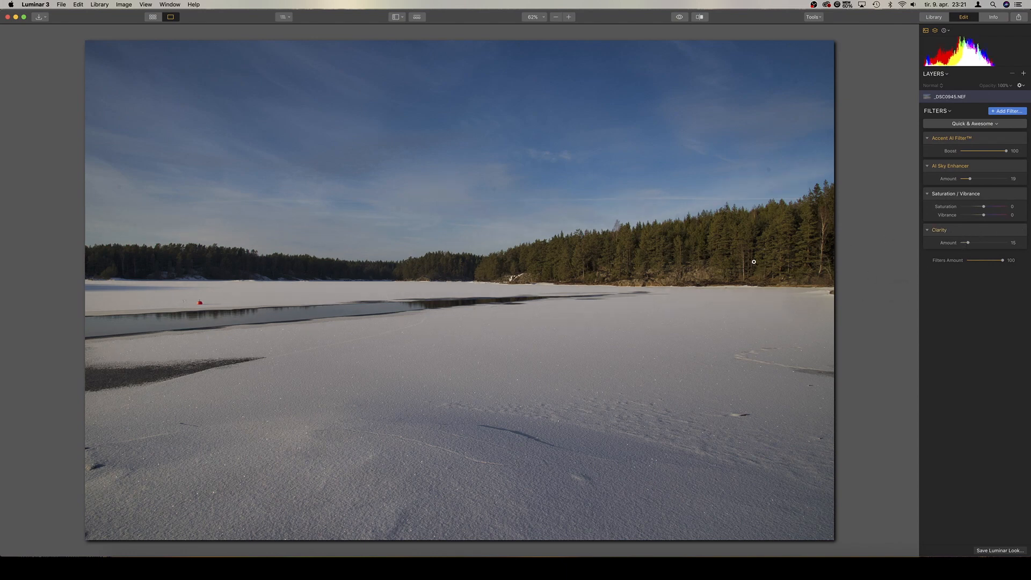
{"action": "left_click", "coordinate": [728, 244]}
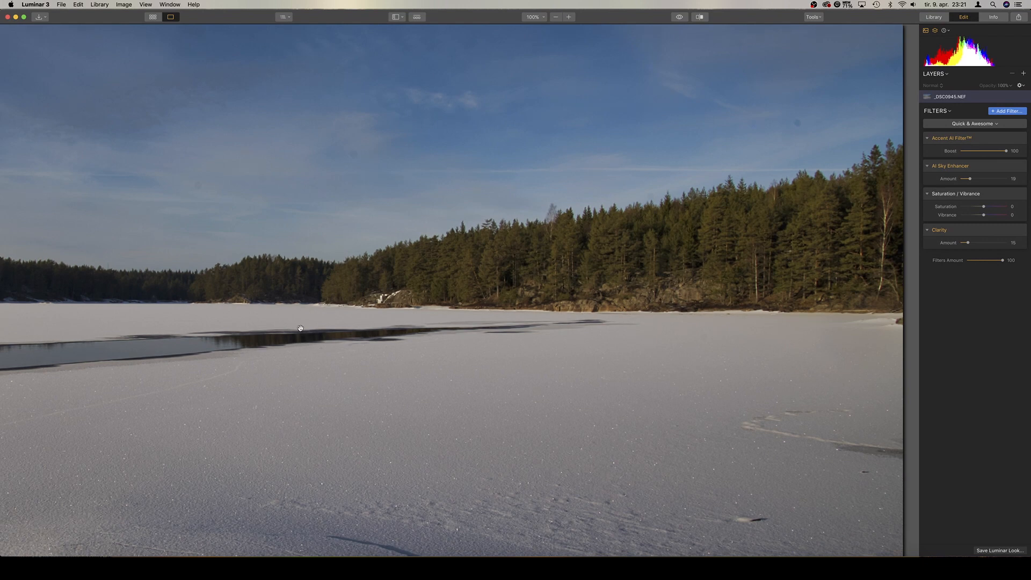
{"action": "left_click", "coordinate": [340, 295]}
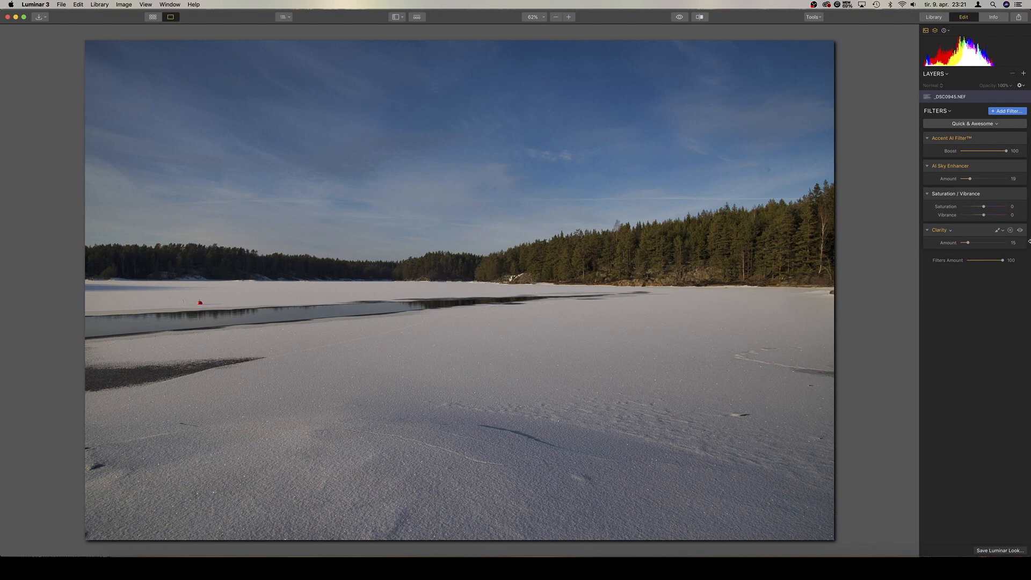
Load the Essentials workspace and, in RAW Develop, raise the exposure and set contrast to 25, highlights to -39 and shadows to 52
{"action": "left_click", "coordinate": [991, 127]}
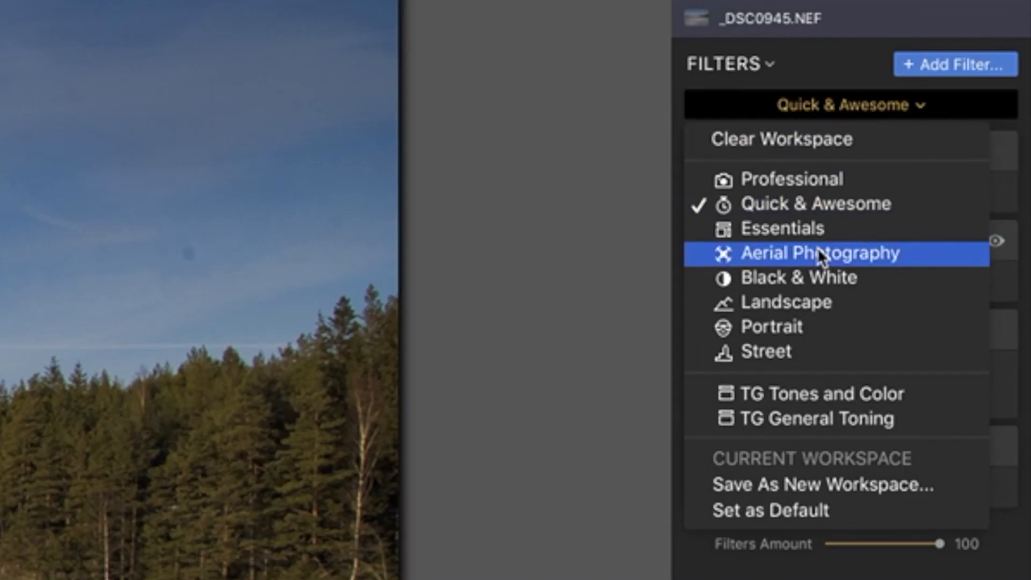
{"action": "left_click", "coordinate": [944, 165]}
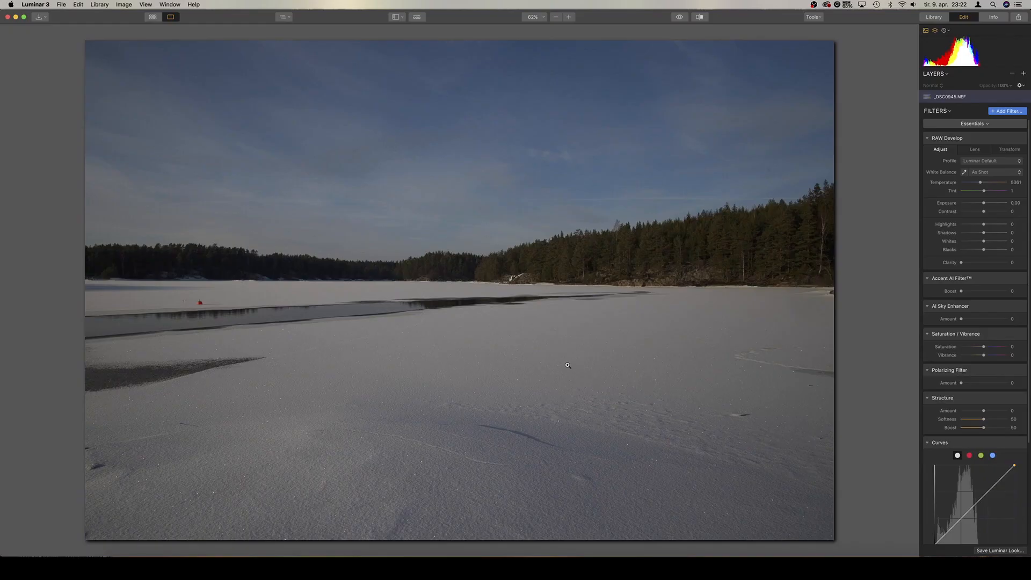
{"action": "left_click_drag", "start_coordinate": [990, 204], "coordinate": [1000, 235]}
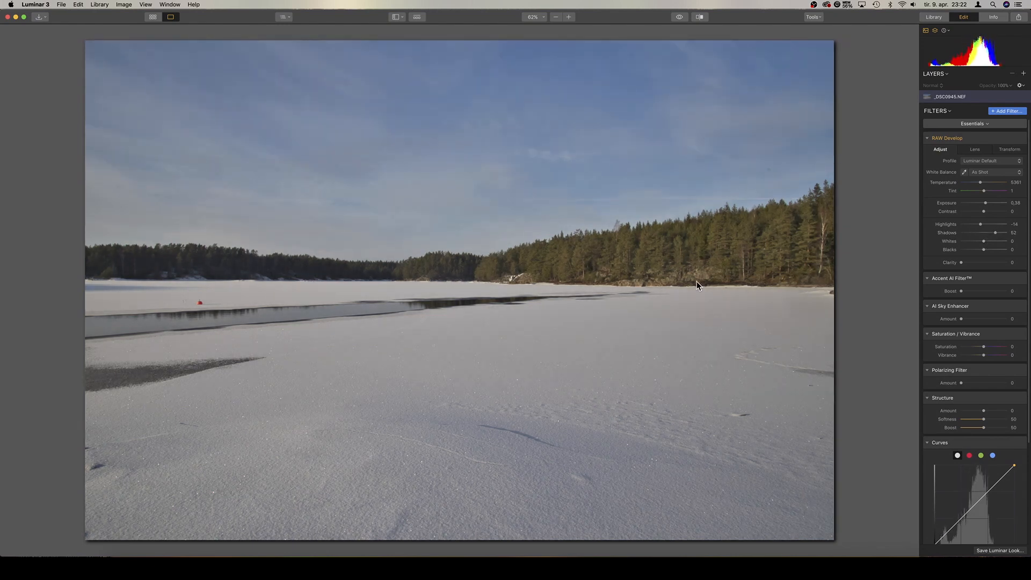
{"action": "left_click_drag", "start_coordinate": [981, 222], "coordinate": [988, 214]}
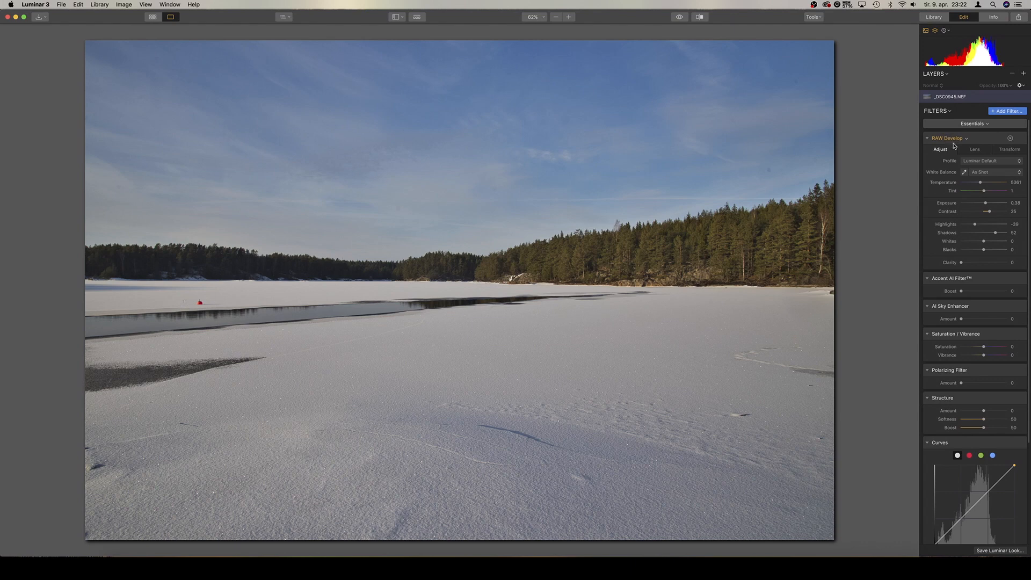
Set the Accent AI Filter boost to 30 and AI Sky Enhancer amount to 19, with RAW Develop shadows at 61 and blacks at -7
{"action": "left_click_drag", "start_coordinate": [960, 291], "coordinate": [974, 290]}
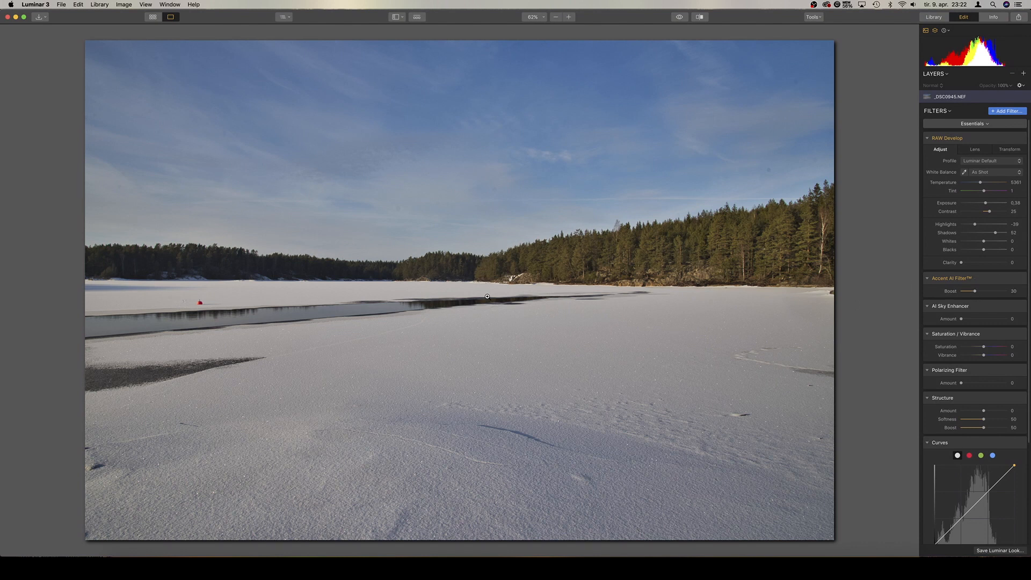
{"action": "left_click_drag", "start_coordinate": [962, 321], "coordinate": [969, 321]}
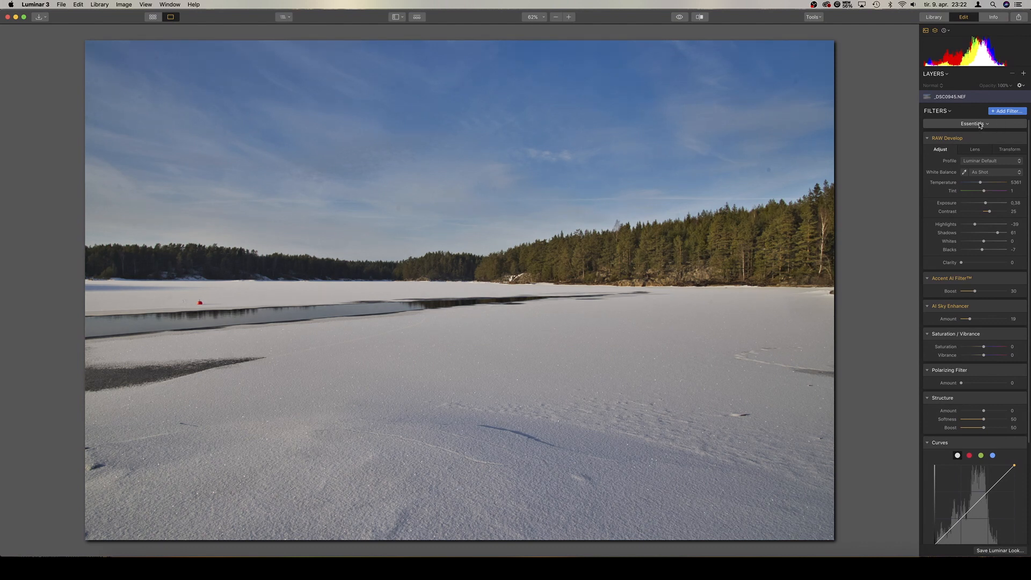
Compare a dark and a bright vignette, and set the Vignette amount to -100
{"action": "scroll", "coordinate": [950, 379], "scroll_direction": "down", "scroll_amount": 5}
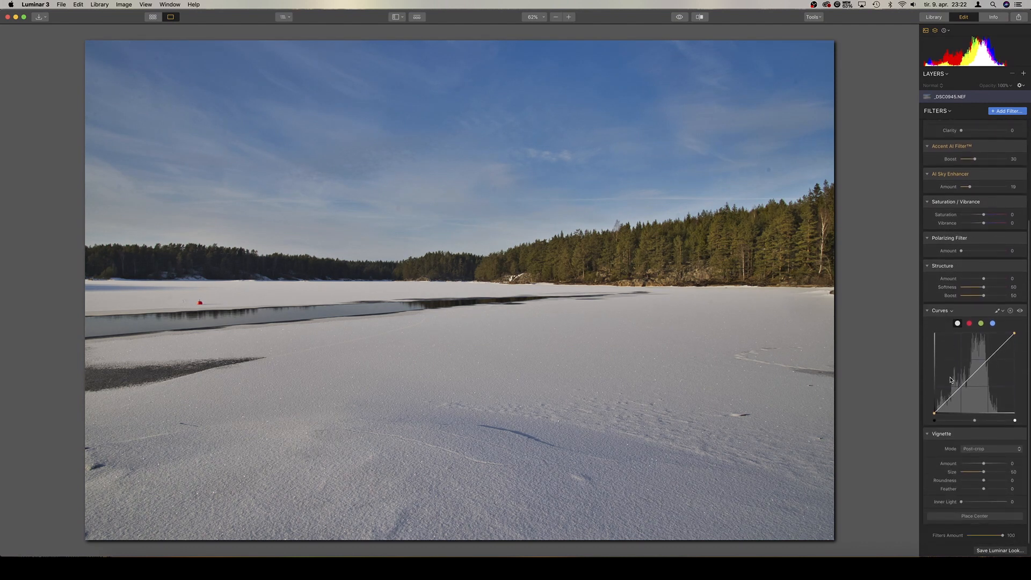
{"action": "left_click_drag", "start_coordinate": [983, 463], "coordinate": [972, 465]}
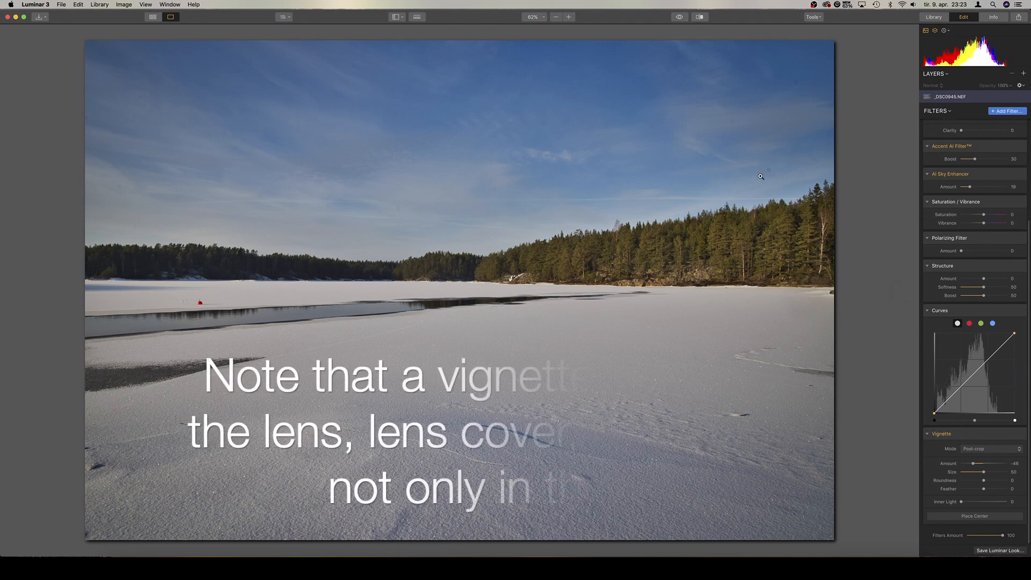
{"action": "left_click", "coordinate": [1000, 465]}
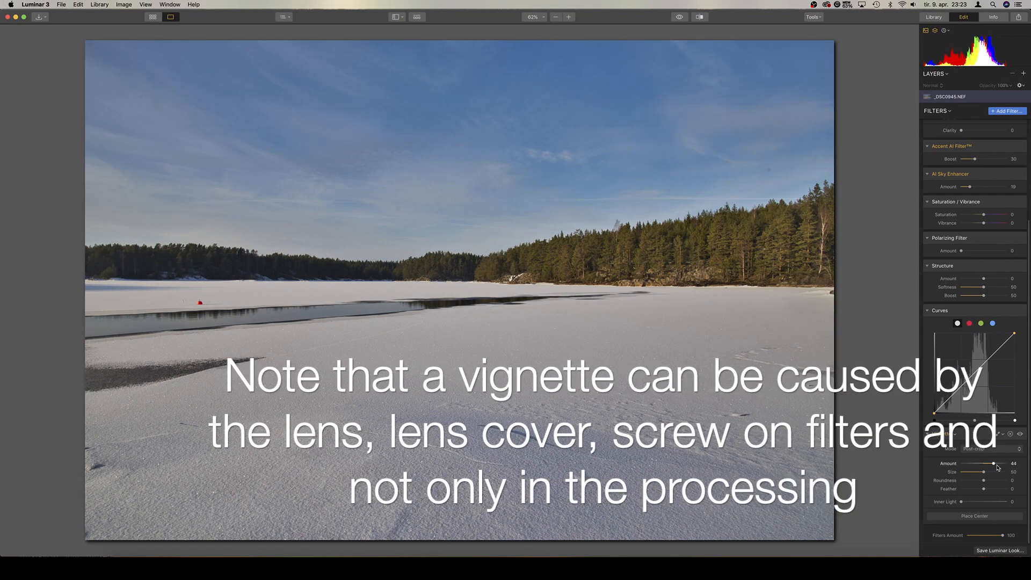
{"action": "left_click_drag", "start_coordinate": [996, 467], "coordinate": [977, 470]}
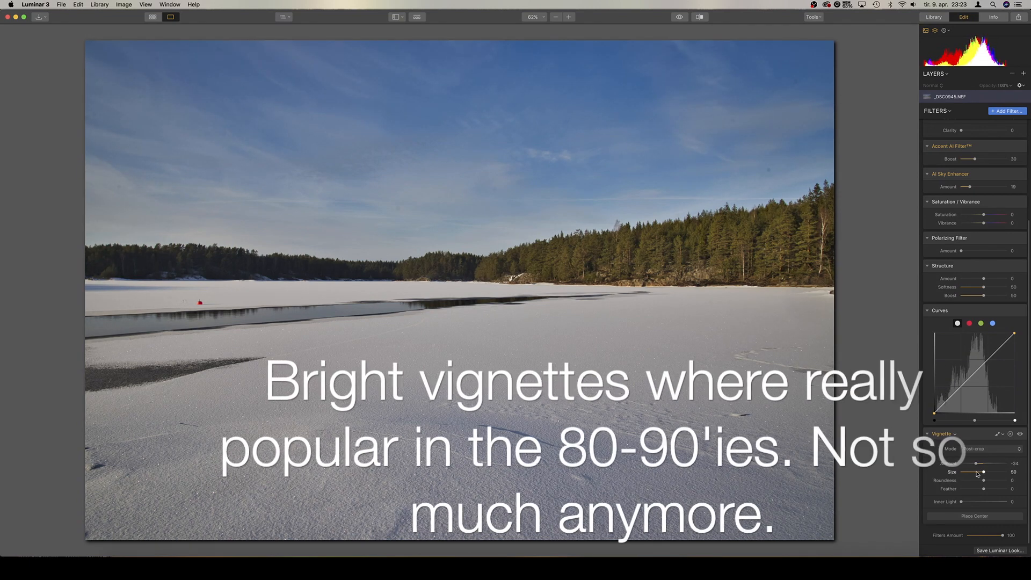
{"action": "left_click_drag", "start_coordinate": [977, 470], "coordinate": [949, 466]}
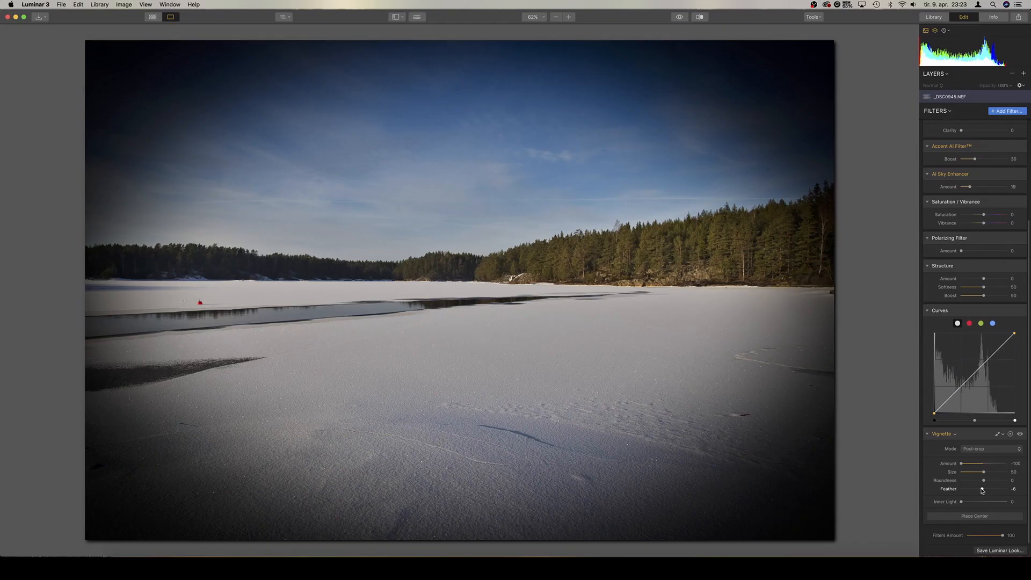
Try the vignette with hard and fully soft edges, and set its feather to -100 and its size to 40
{"action": "left_click_drag", "start_coordinate": [855, 241], "coordinate": [642, 261]}
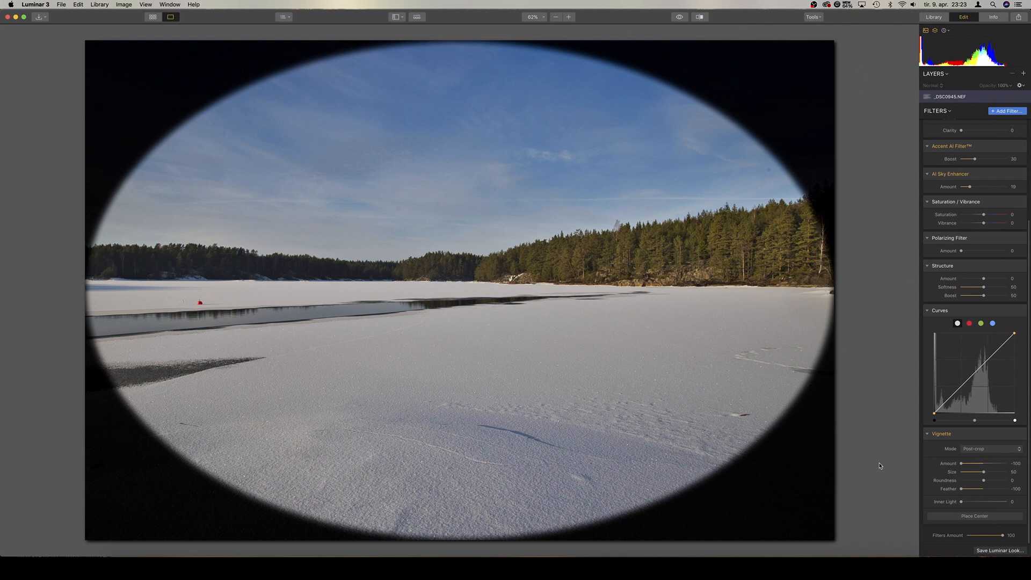
{"action": "left_click_drag", "start_coordinate": [981, 472], "coordinate": [1029, 489]}
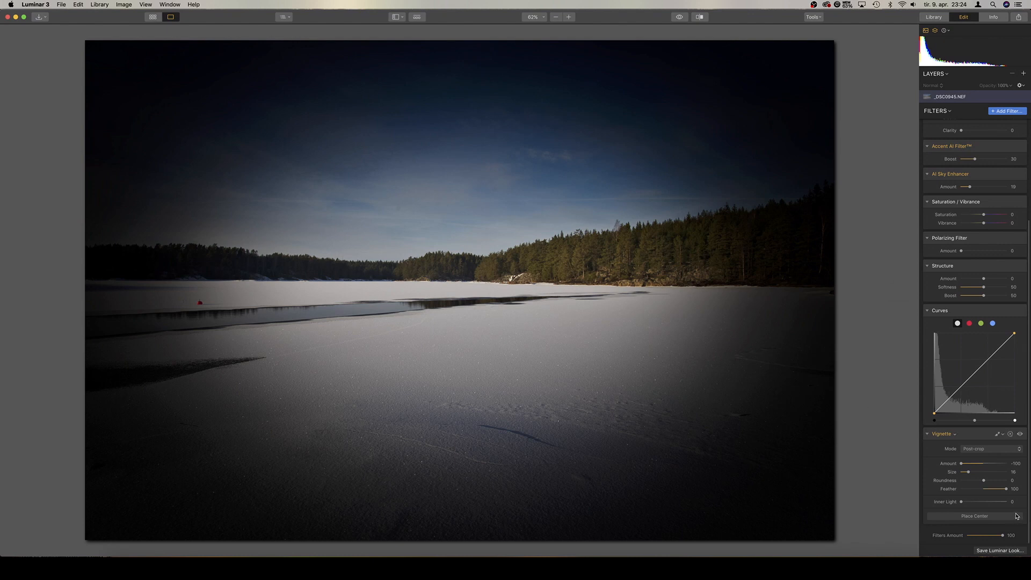
{"action": "left_click", "coordinate": [961, 488]}
{"action": "left_click_drag", "start_coordinate": [968, 471], "coordinate": [982, 482]}
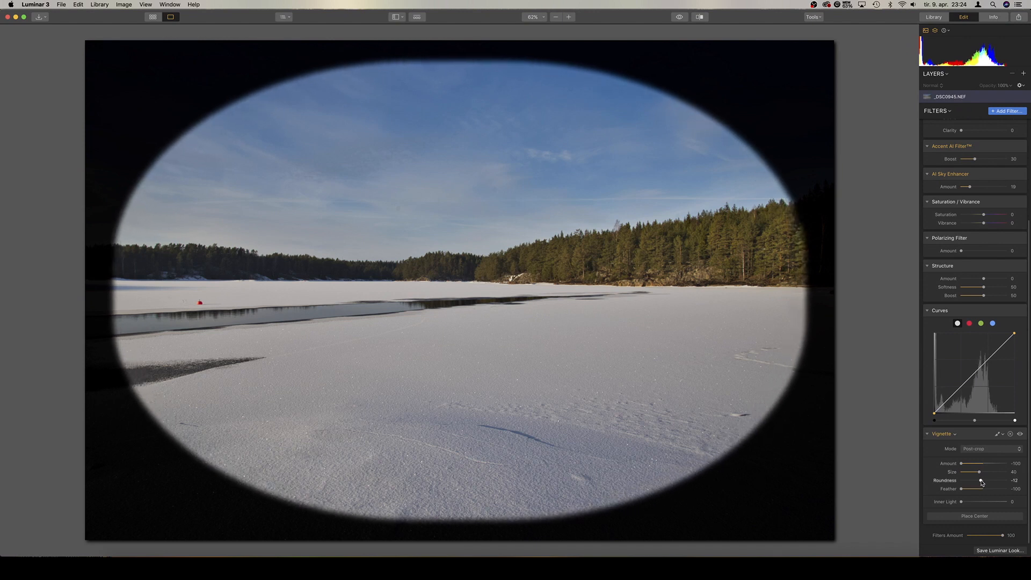
Set the vignette's roundness to -14 and try placing its center at the far shoreline and on the ice just below it
{"action": "left_click_drag", "start_coordinate": [981, 482], "coordinate": [981, 482]}
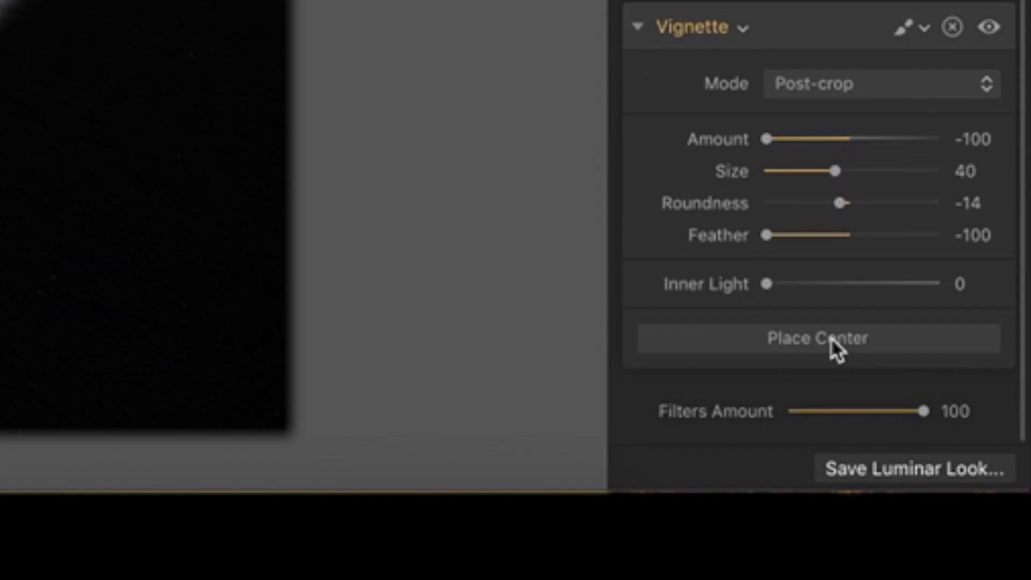
{"action": "left_click", "coordinate": [830, 337]}
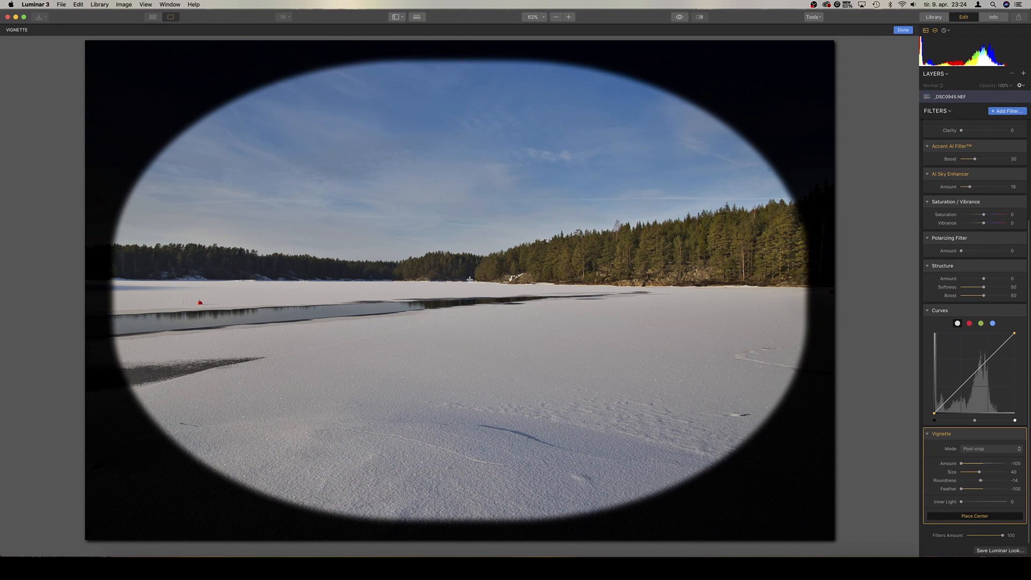
{"action": "left_click", "coordinate": [469, 280]}
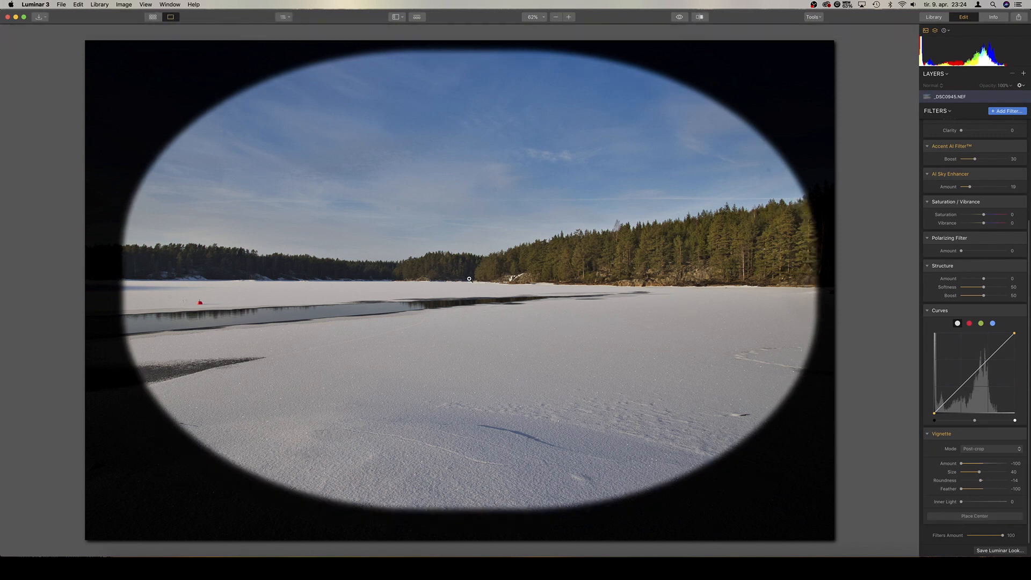
{"action": "left_click", "coordinate": [965, 514]}
{"action": "left_click", "coordinate": [504, 300]}
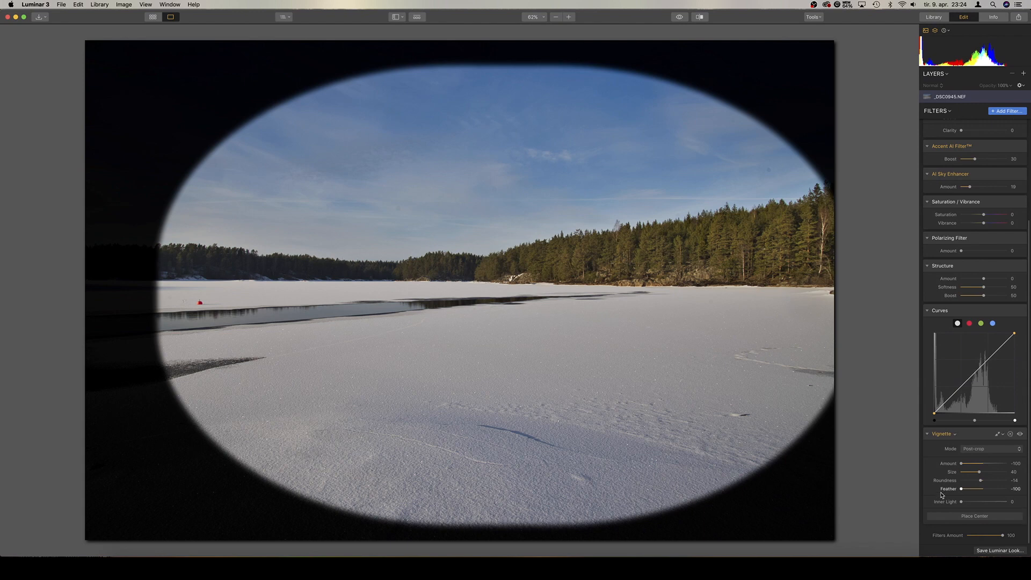
Soften the vignette by resetting its feather to 0, then setting the amount to -28 and the feather to 45
{"action": "double_click", "coordinate": [961, 489]}
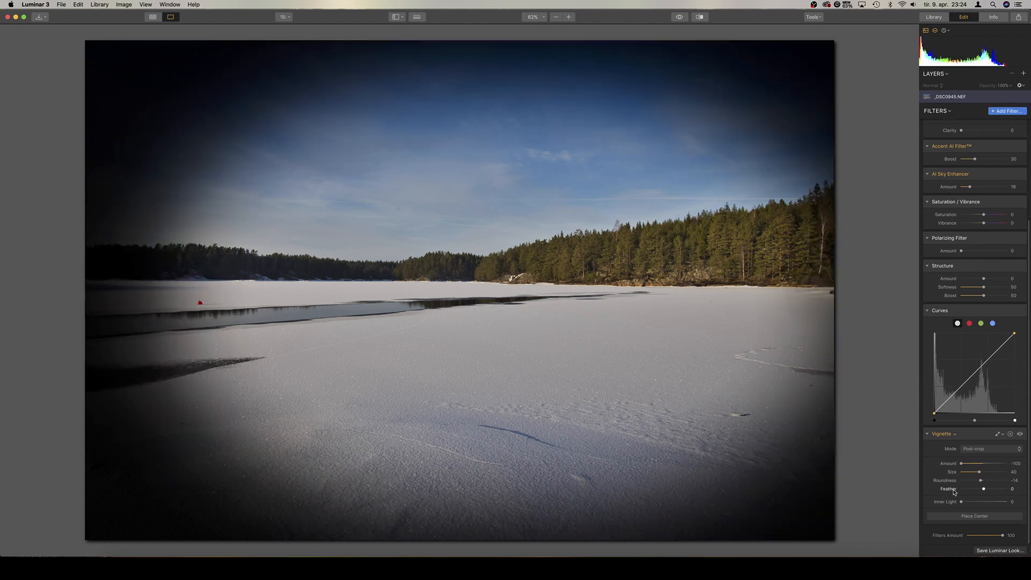
{"action": "left_click", "coordinate": [974, 464]}
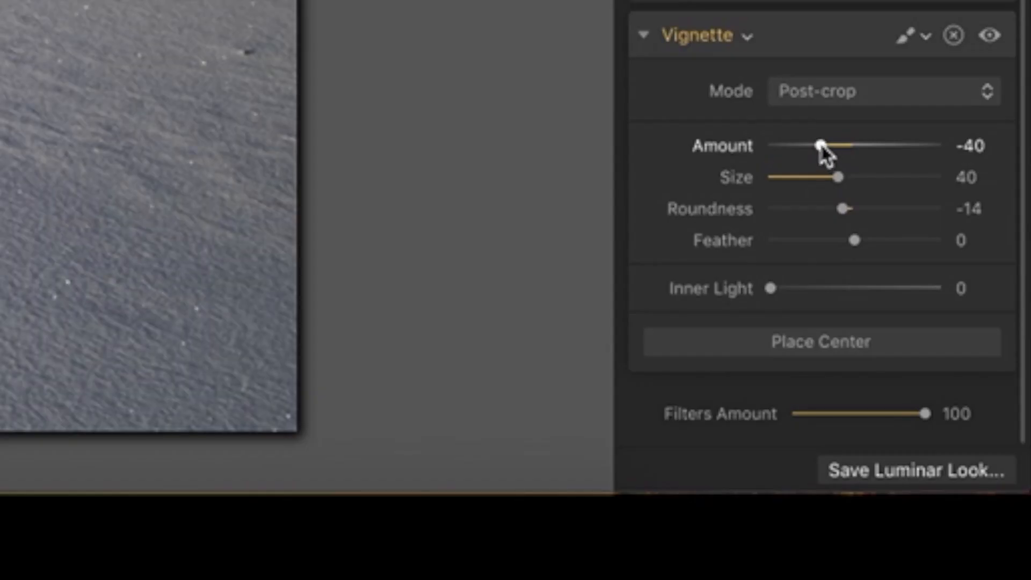
{"action": "left_click_drag", "start_coordinate": [819, 145], "coordinate": [832, 151]}
{"action": "left_click_drag", "start_coordinate": [854, 240], "coordinate": [886, 246]}
{"action": "left_click_drag", "start_coordinate": [992, 490], "coordinate": [994, 490]}
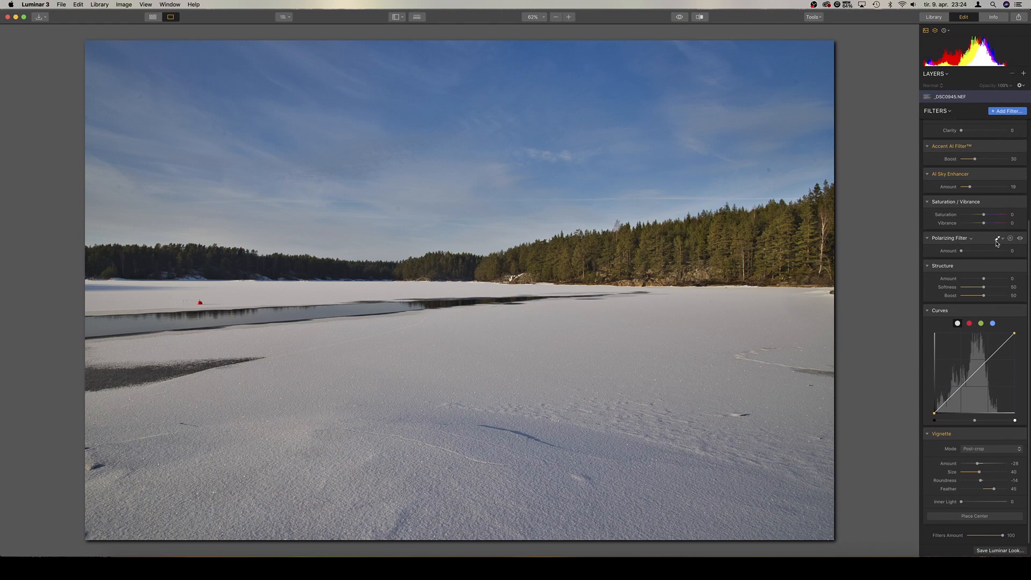
Enable the automatic Lens Distortion and Defringe corrections in RAW Develop's lens settings
{"action": "scroll", "coordinate": [942, 149], "scroll_direction": "up", "scroll_amount": 5}
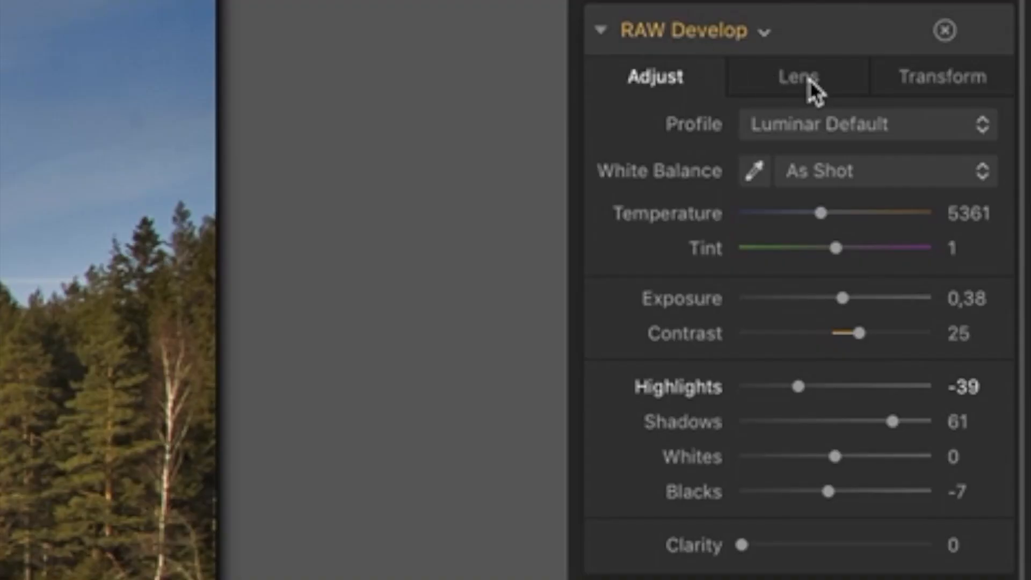
{"action": "left_click", "coordinate": [976, 150]}
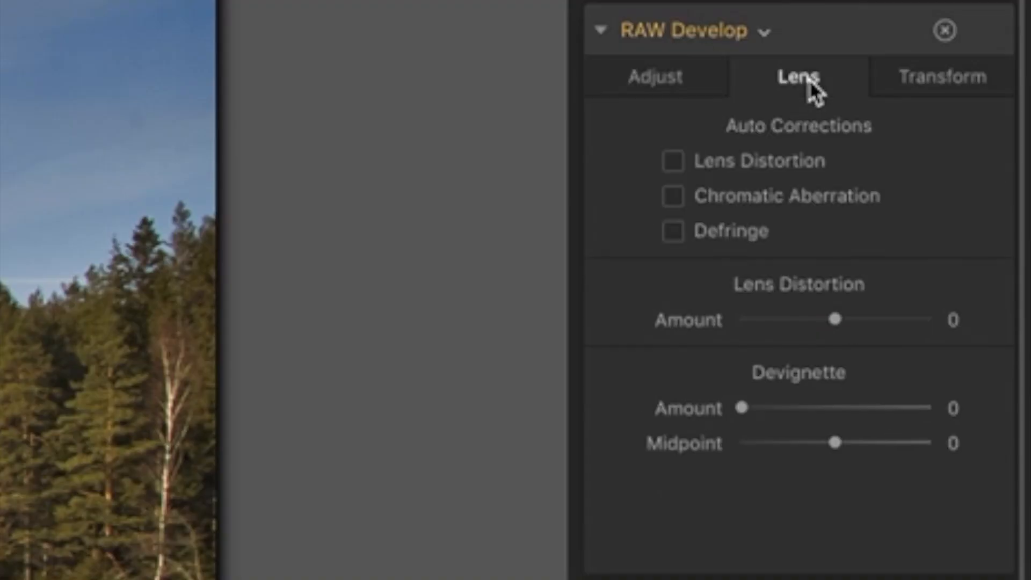
{"action": "left_click", "coordinate": [775, 170]}
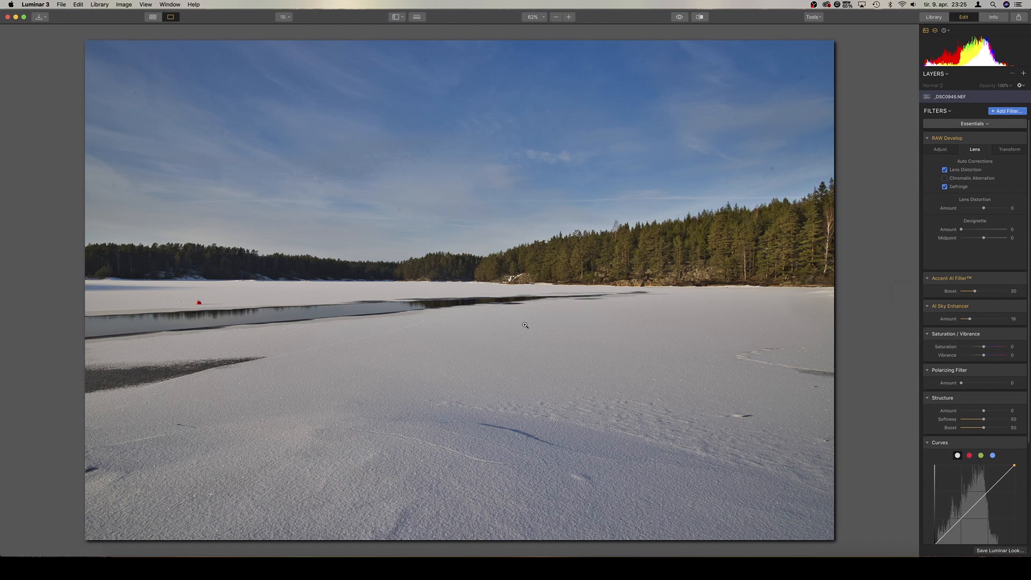
Clear the workspace, load the Essentials workspace again, and show RAW Develop's basic adjustments
{"action": "left_click", "coordinate": [966, 126]}
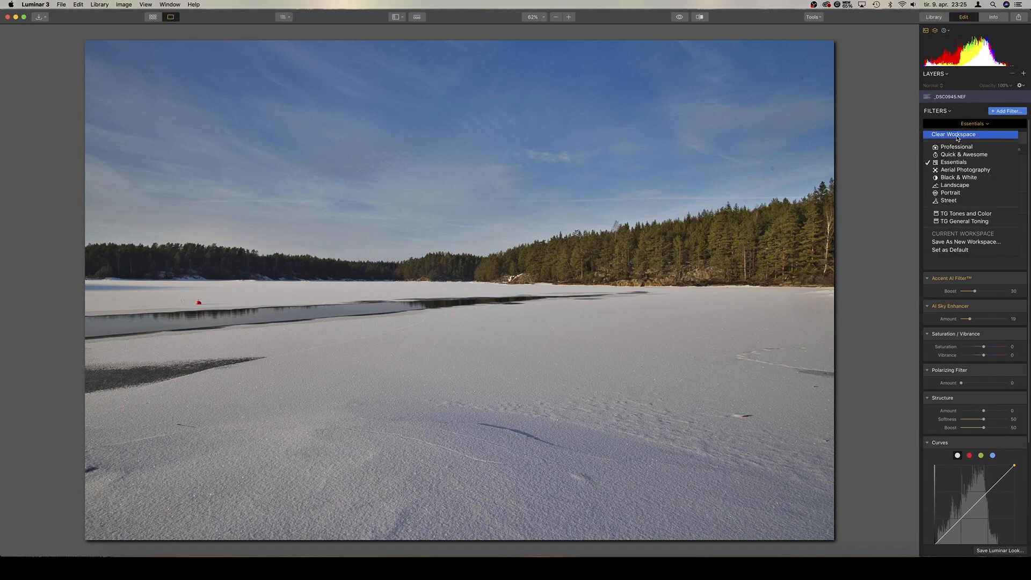
{"action": "left_click", "coordinate": [956, 136]}
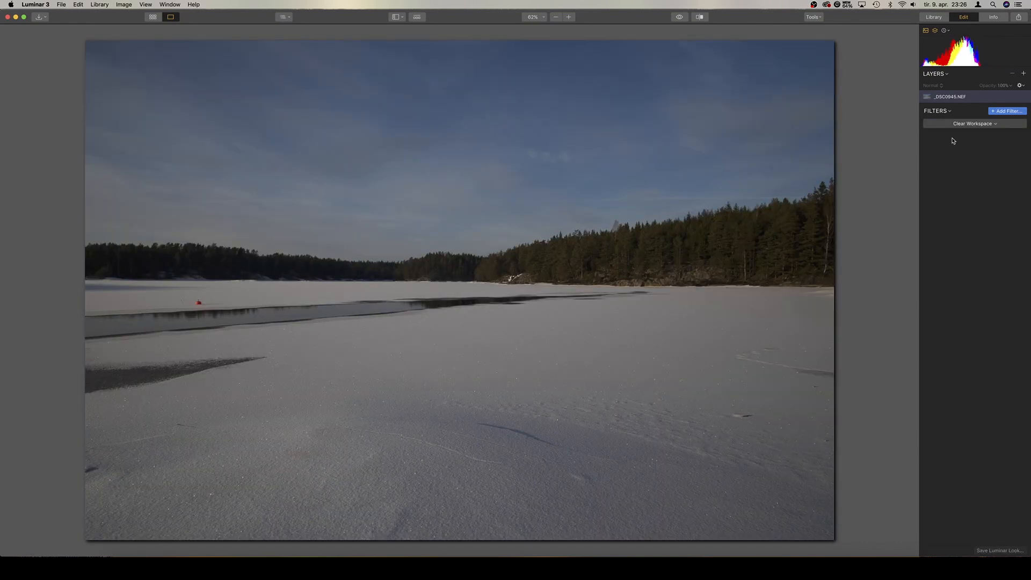
{"action": "left_click", "coordinate": [981, 124]}
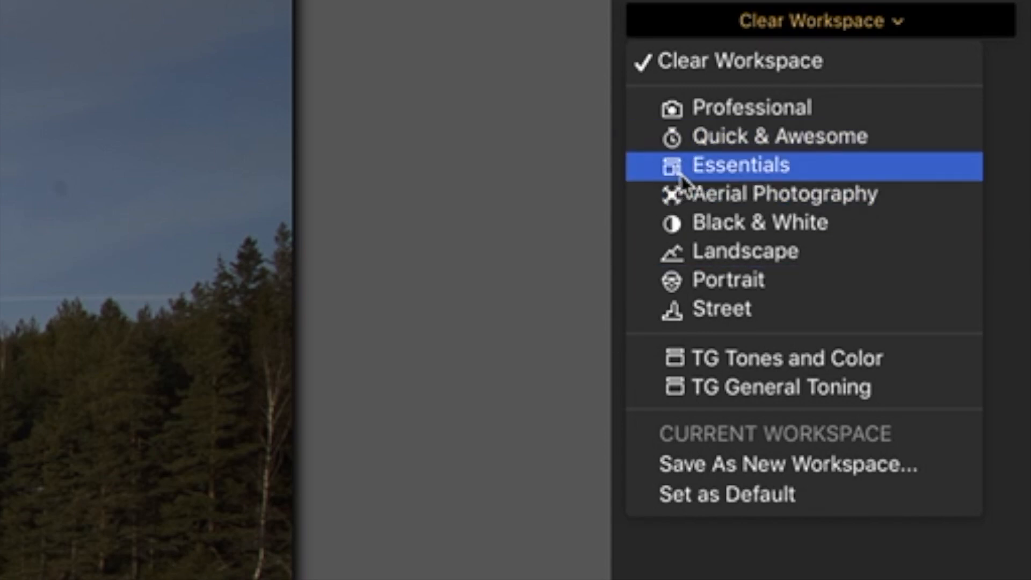
{"action": "left_click", "coordinate": [938, 164]}
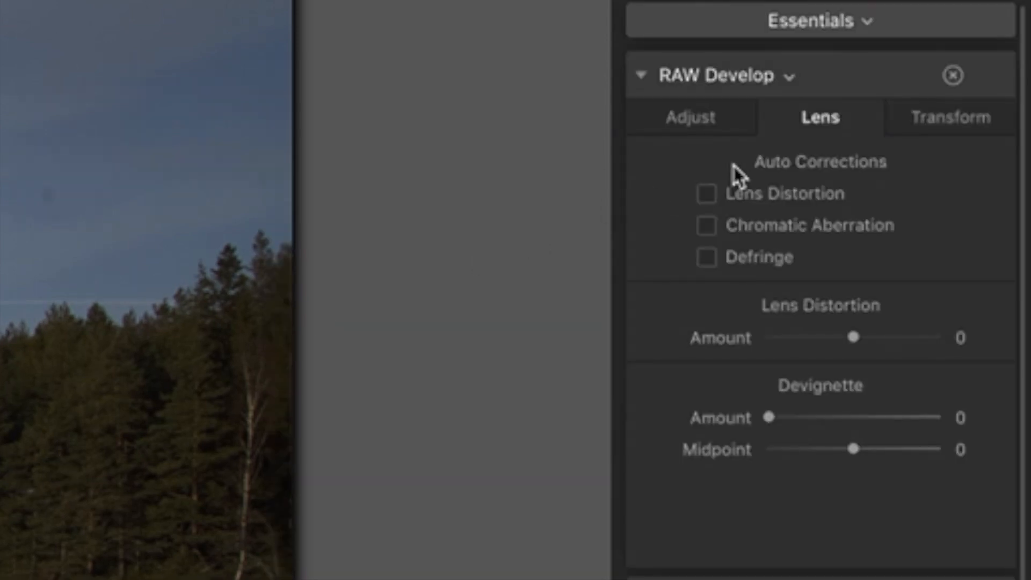
{"action": "left_click", "coordinate": [691, 118]}
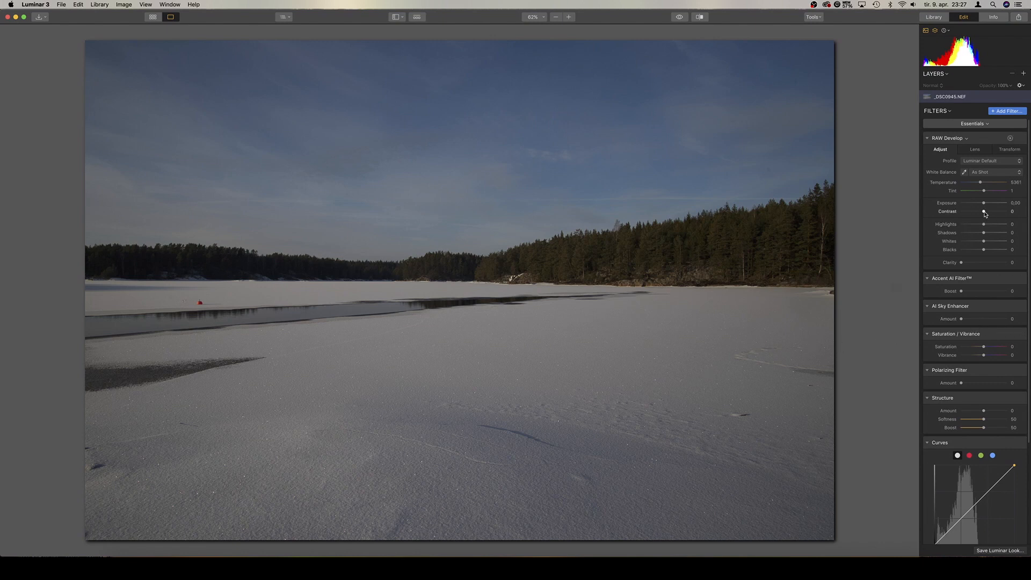
In RAW Develop, raise the exposure to 0,99, lower the highlights to -41 and set the shadows to 27
{"action": "left_click_drag", "start_coordinate": [984, 204], "coordinate": [987, 204]}
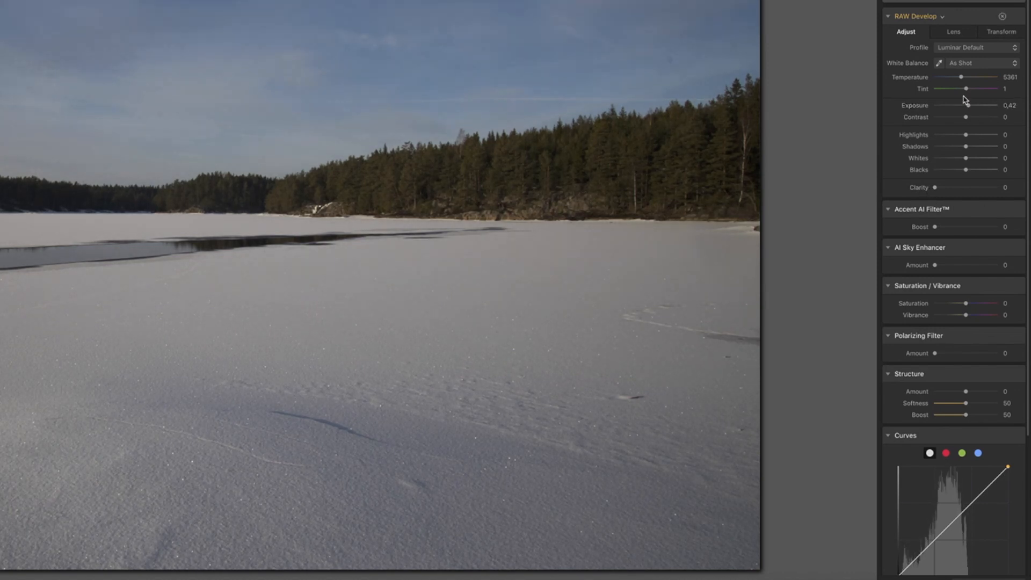
{"action": "left_click_drag", "start_coordinate": [969, 106], "coordinate": [969, 105]}
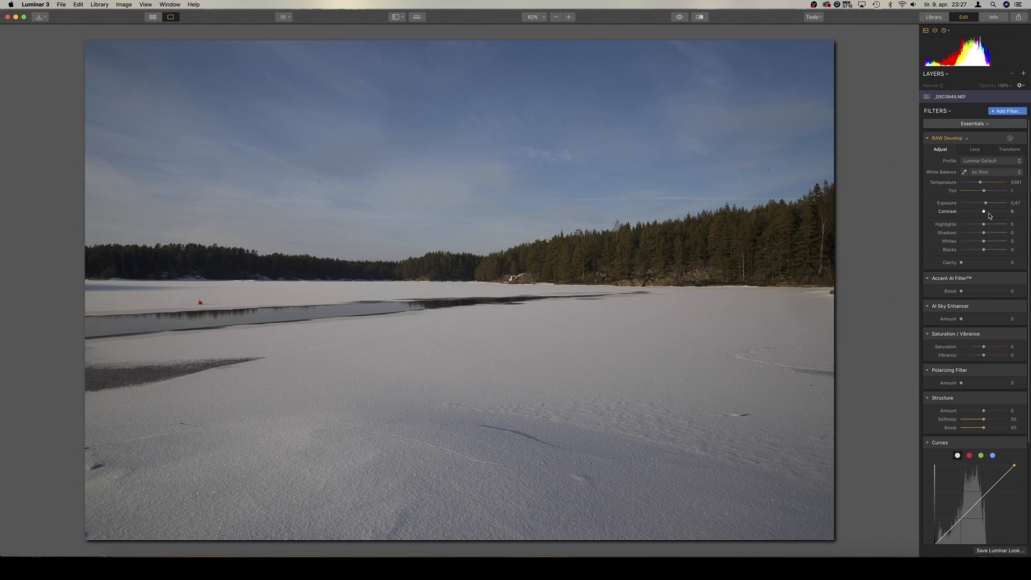
{"action": "left_click_drag", "start_coordinate": [986, 204], "coordinate": [990, 205]}
{"action": "left_click_drag", "start_coordinate": [989, 205], "coordinate": [973, 226]}
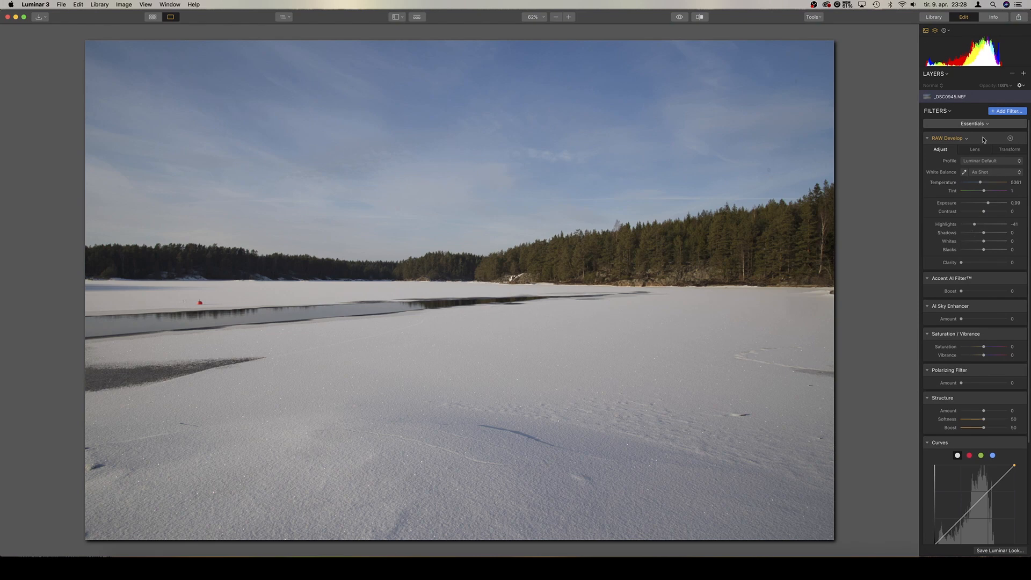
{"action": "left_click_drag", "start_coordinate": [984, 233], "coordinate": [992, 235]}
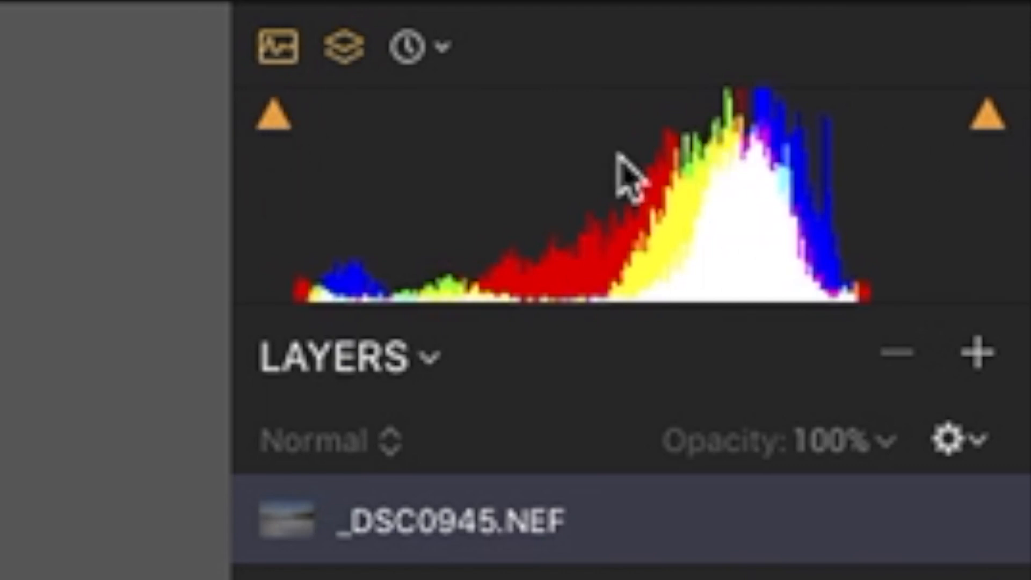
Toggle the clipping warnings off and on to compare the overexposed photo with and without the highlight overlay
{"action": "key", "text": "j"}
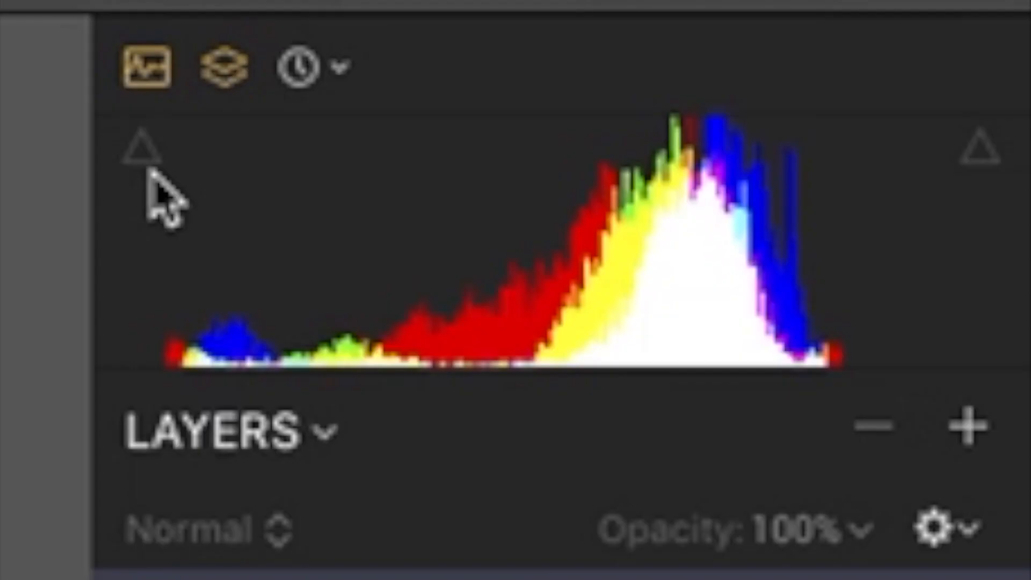
{"action": "key", "text": "j"}
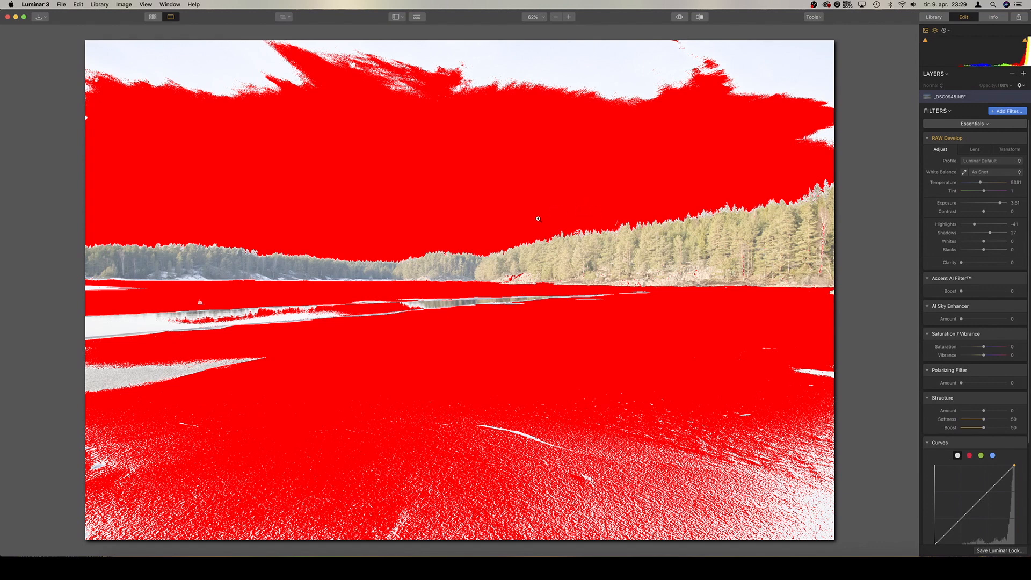
{"action": "key", "text": "j"}
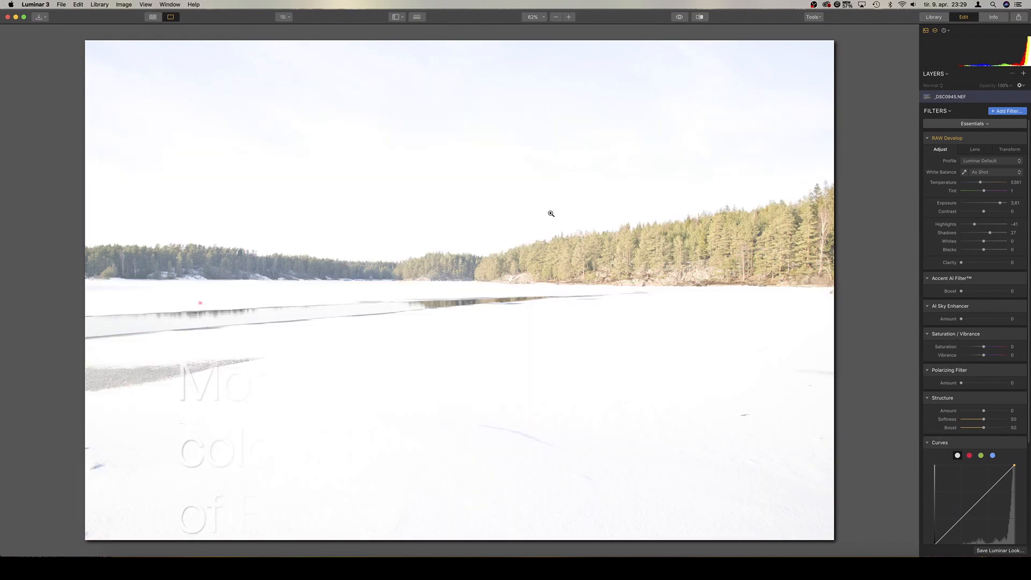
{"action": "key", "text": "j"}
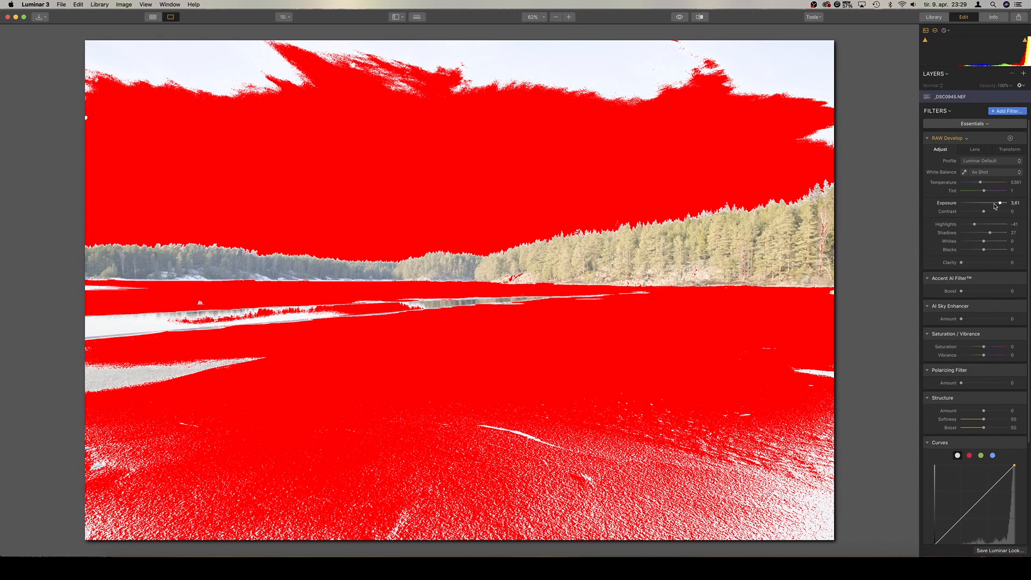
Bring the RAW Develop exposure down to 1,02, and set contrast to 17 and whites to 46
{"action": "left_click_drag", "start_coordinate": [987, 204], "coordinate": [990, 205]}
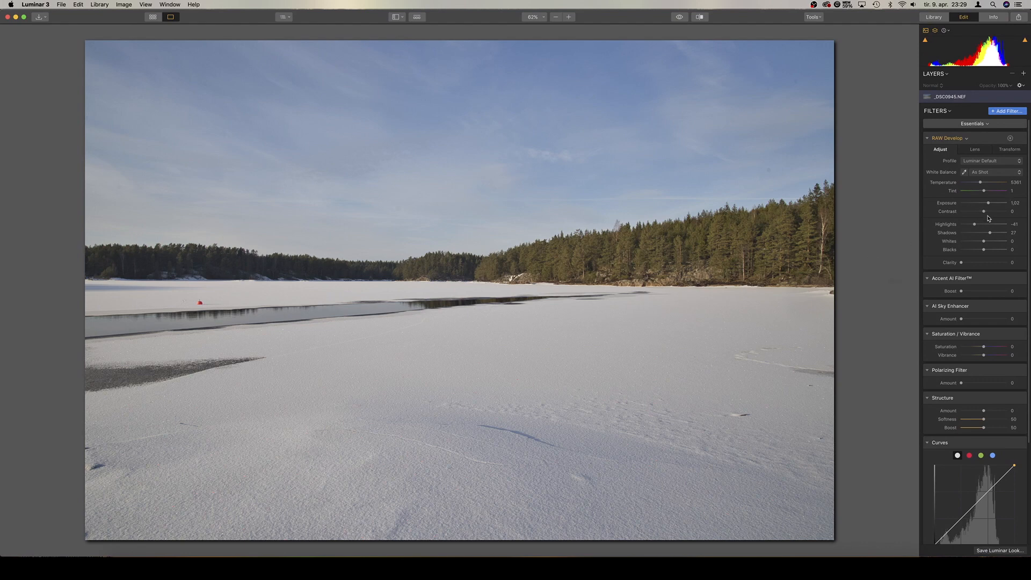
{"action": "left_click_drag", "start_coordinate": [984, 212], "coordinate": [988, 213]}
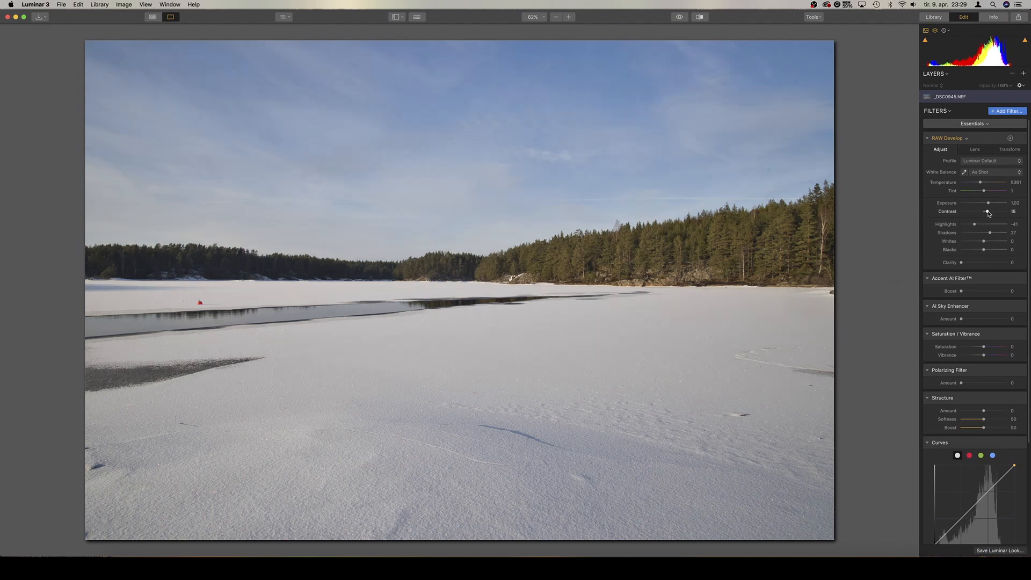
{"action": "left_click_drag", "start_coordinate": [988, 213], "coordinate": [986, 243]}
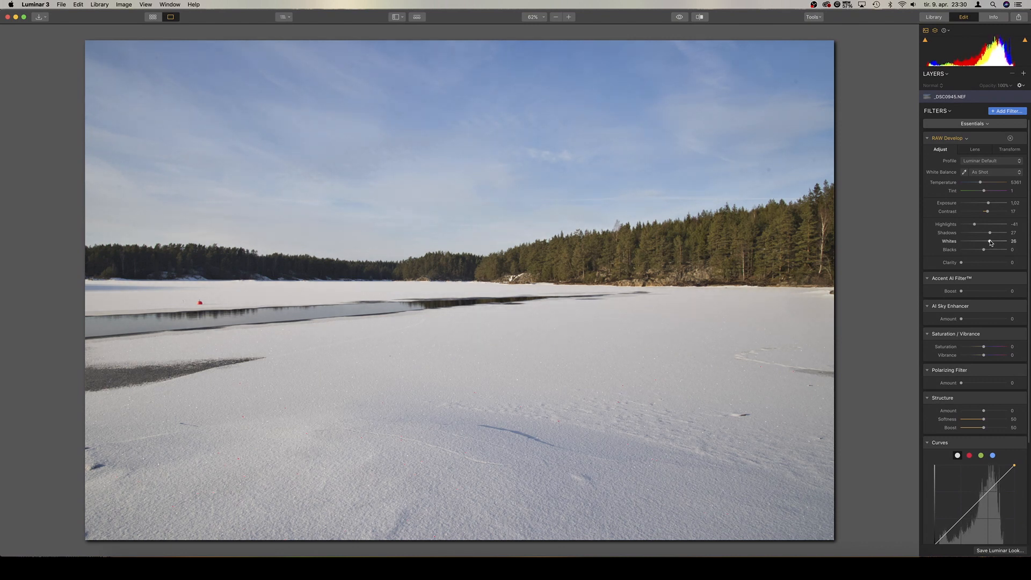
{"action": "mouse_move", "coordinate": [991, 243]}
{"action": "left_mouse_down"}
{"action": "mouse_move", "coordinate": [1009, 241]}
{"action": "mouse_move", "coordinate": [995, 245]}
{"action": "left_mouse_up"}
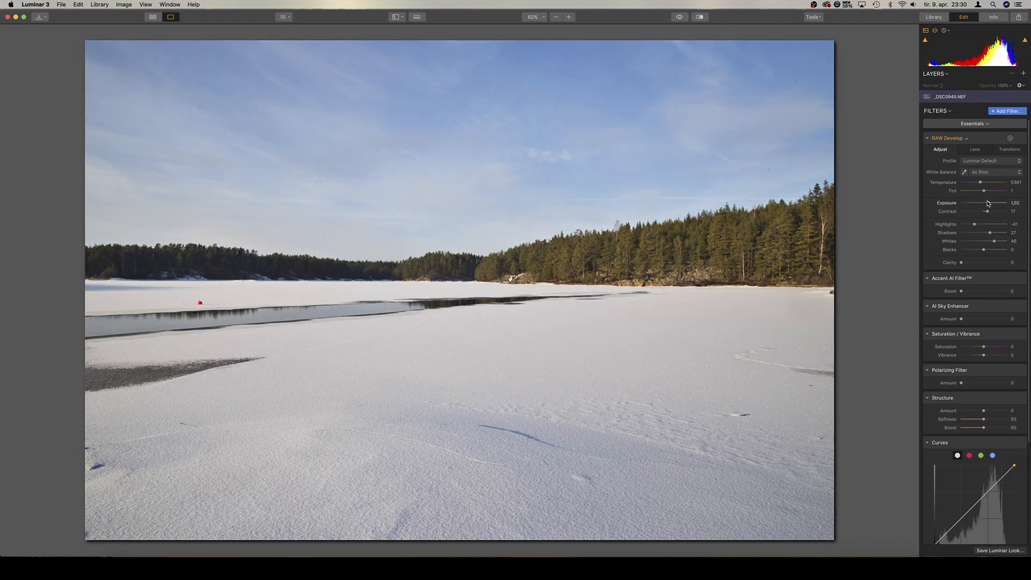
Refine the RAW Develop tone with exposure 1,29, contrast 24 and highlights -57
{"action": "left_click_drag", "start_coordinate": [989, 204], "coordinate": [991, 204]}
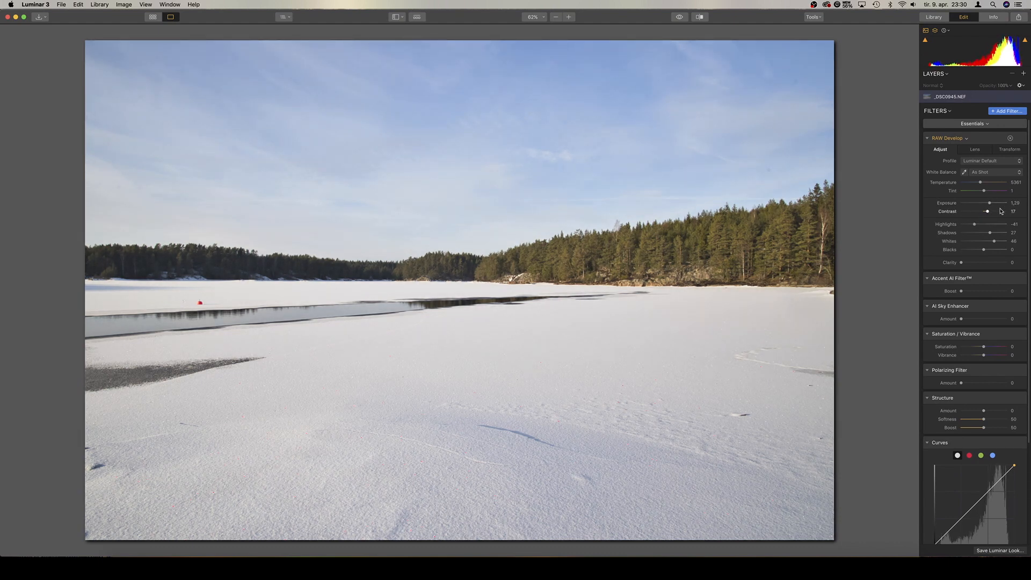
{"action": "left_click_drag", "start_coordinate": [988, 214], "coordinate": [990, 213]}
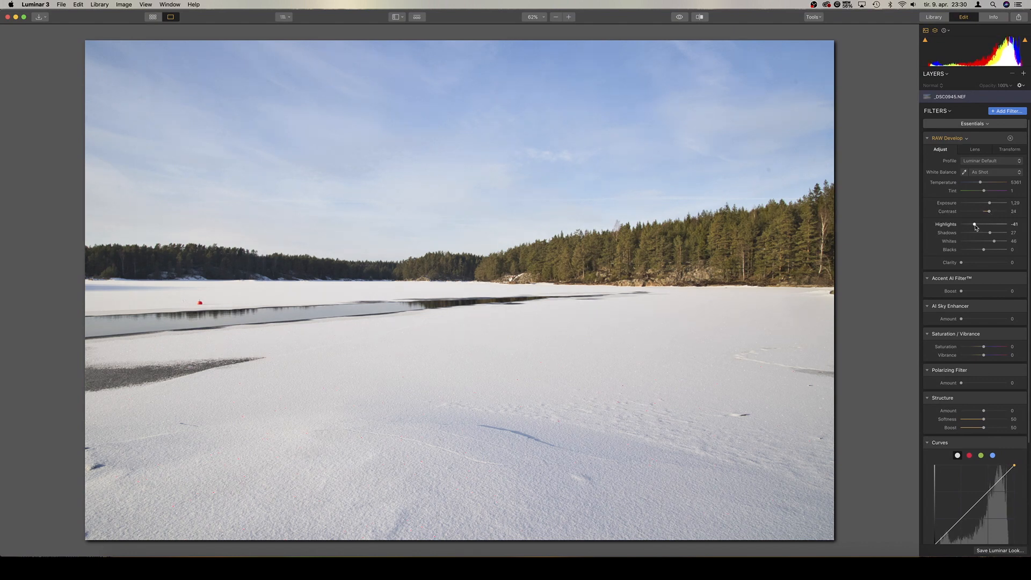
{"action": "left_click_drag", "start_coordinate": [974, 226], "coordinate": [971, 227]}
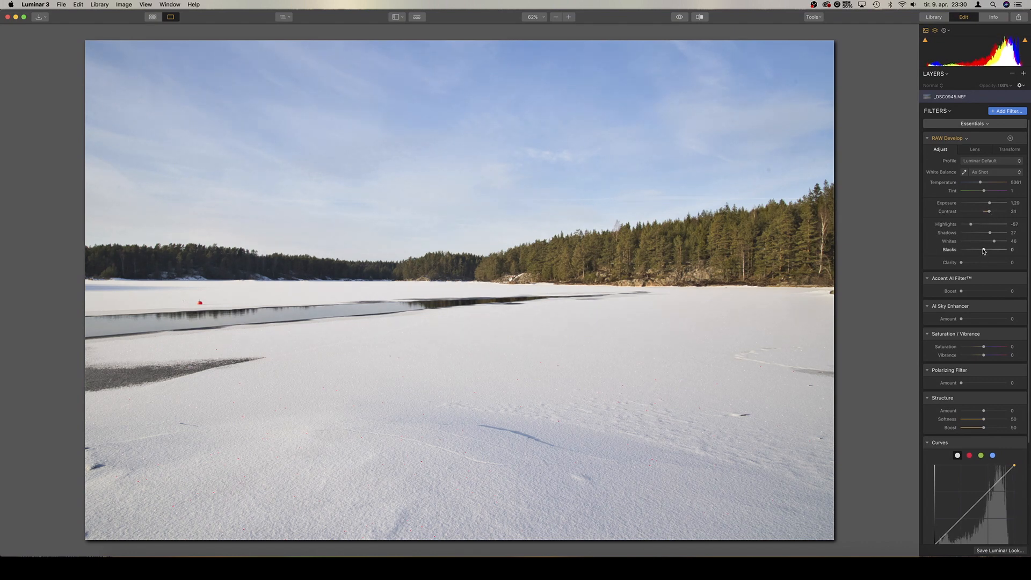
Set the RAW Develop whites to 51, shadows to 36 and blacks to -28
{"action": "left_click_drag", "start_coordinate": [995, 243], "coordinate": [996, 243]}
{"action": "left_click_drag", "start_coordinate": [991, 234], "coordinate": [993, 235]}
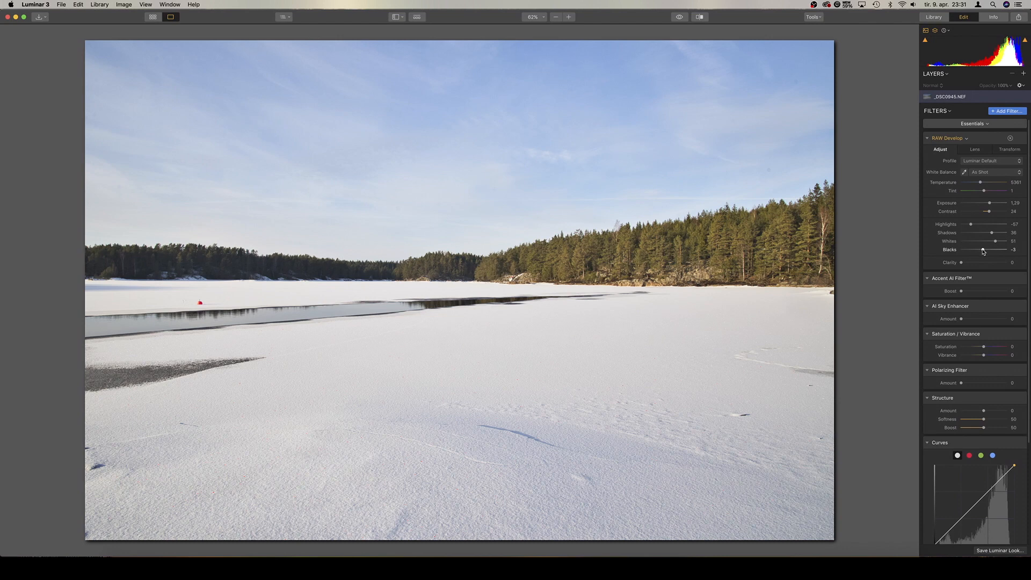
{"action": "left_click_drag", "start_coordinate": [983, 252], "coordinate": [980, 252]}
{"action": "left_click_drag", "start_coordinate": [980, 252], "coordinate": [977, 253]}
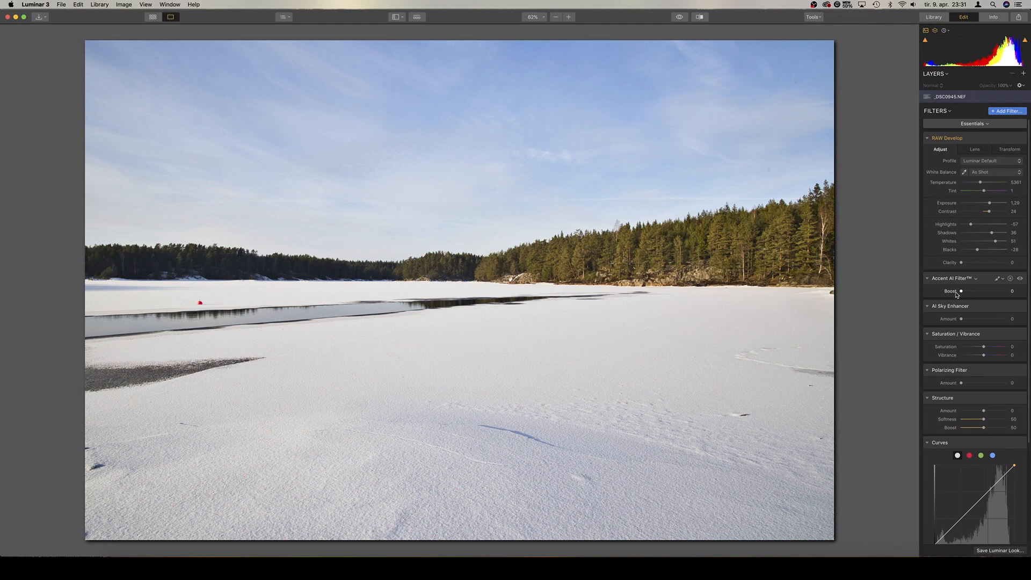
Set the RAW Develop clarity to 19 while checking the forest at 100%, and set the Accent AI Filter boost to 65
{"action": "double_click", "coordinate": [705, 259]}
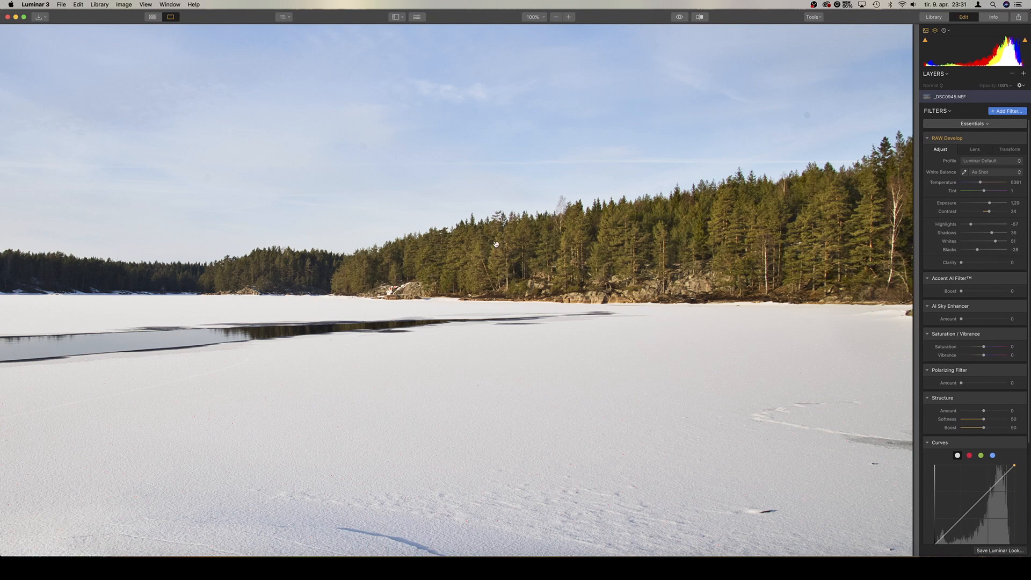
{"action": "left_click", "coordinate": [969, 263]}
{"action": "left_click", "coordinate": [685, 290]}
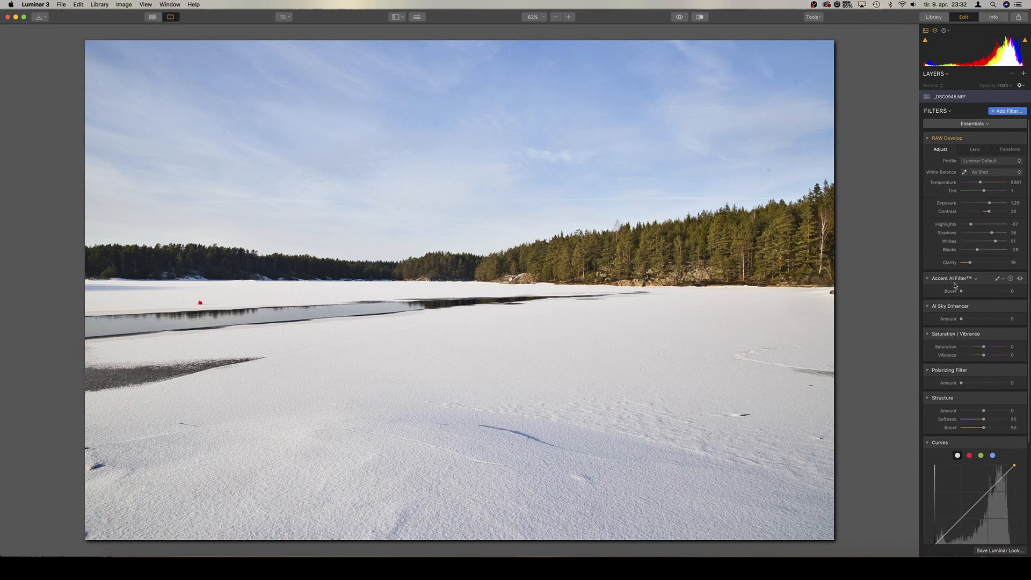
{"action": "left_click_drag", "start_coordinate": [958, 296], "coordinate": [990, 295]}
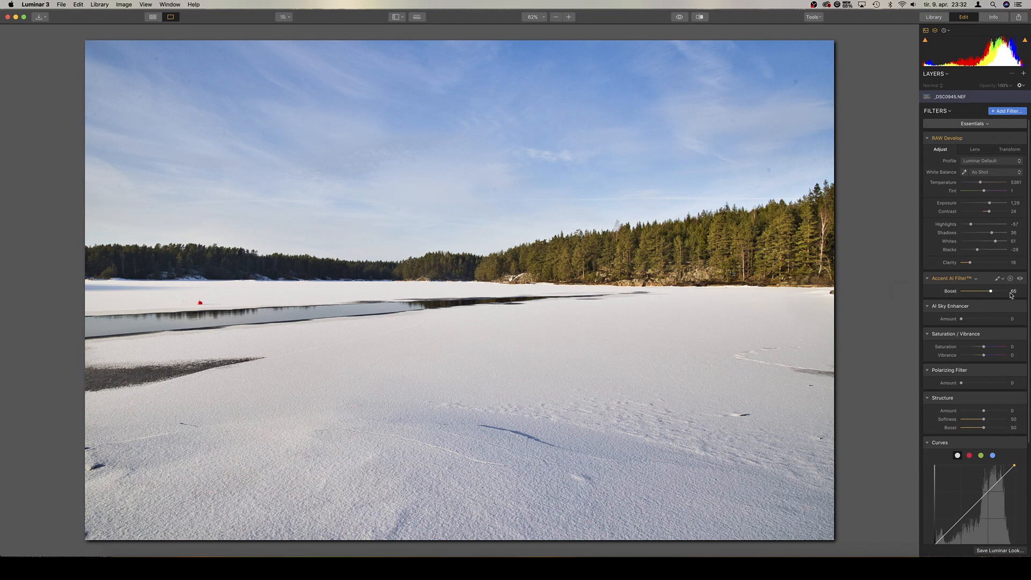
Set the Accent AI Filter boost to 59 and compare the photo with that filter off and on
{"action": "left_click_drag", "start_coordinate": [990, 292], "coordinate": [947, 293]}
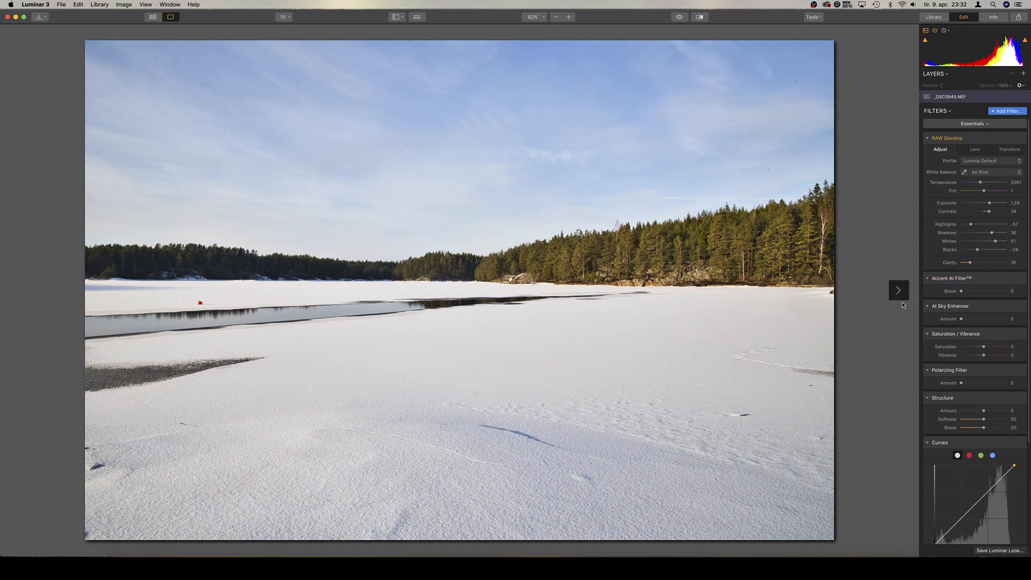
{"action": "left_click", "coordinate": [995, 294]}
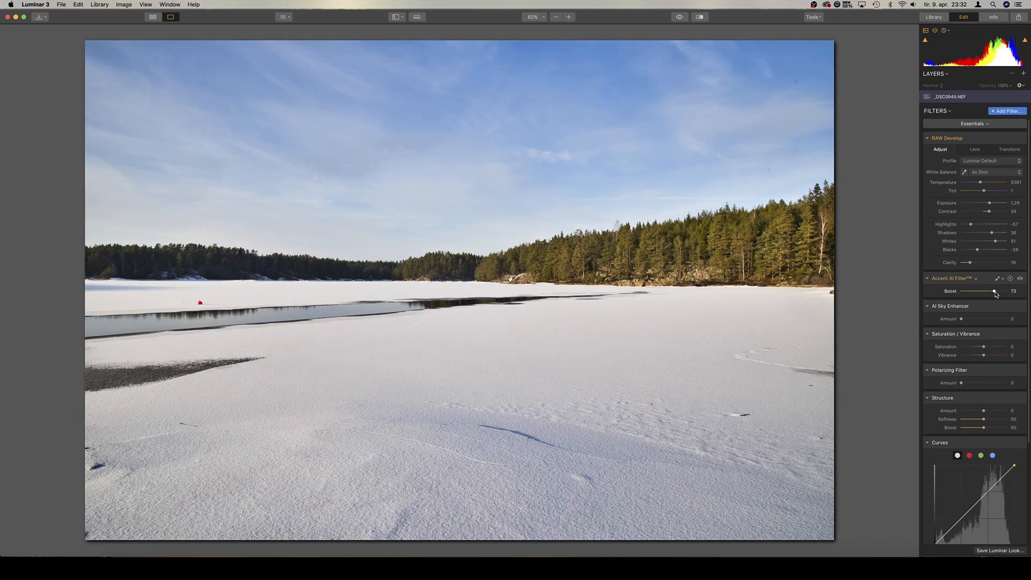
{"action": "left_click_drag", "start_coordinate": [991, 293], "coordinate": [989, 293]}
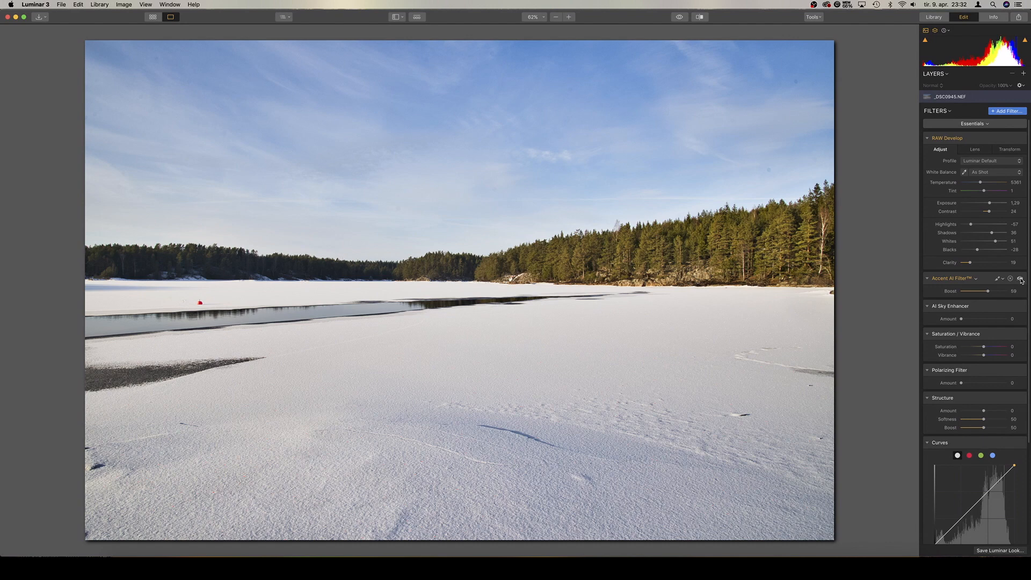
{"action": "left_click", "coordinate": [1020, 278]}
{"action": "scroll", "coordinate": [1023, 276], "scroll_direction": "down", "scroll_amount": 3}
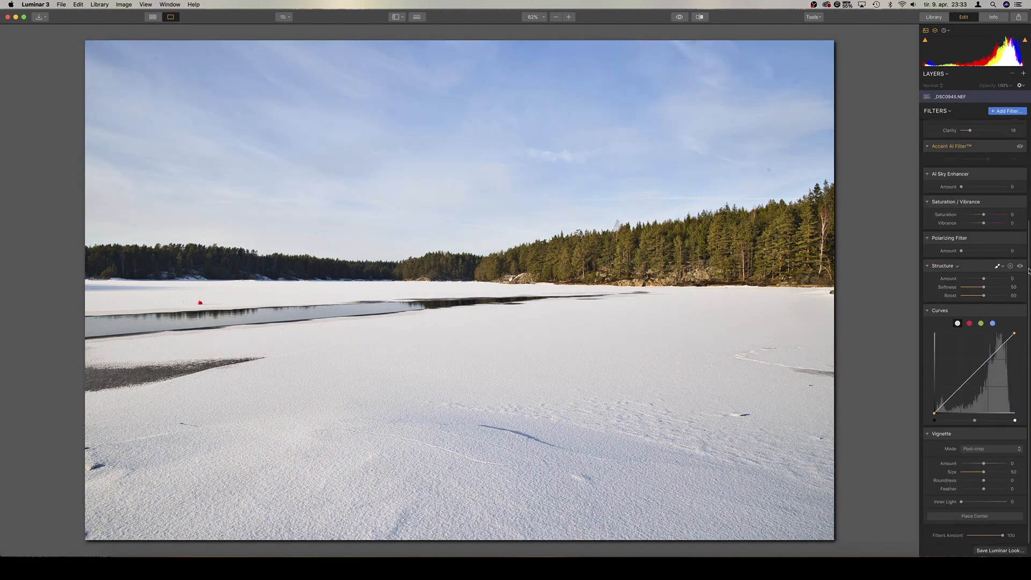
{"action": "scroll", "coordinate": [1023, 271], "scroll_direction": "up", "scroll_amount": 5}
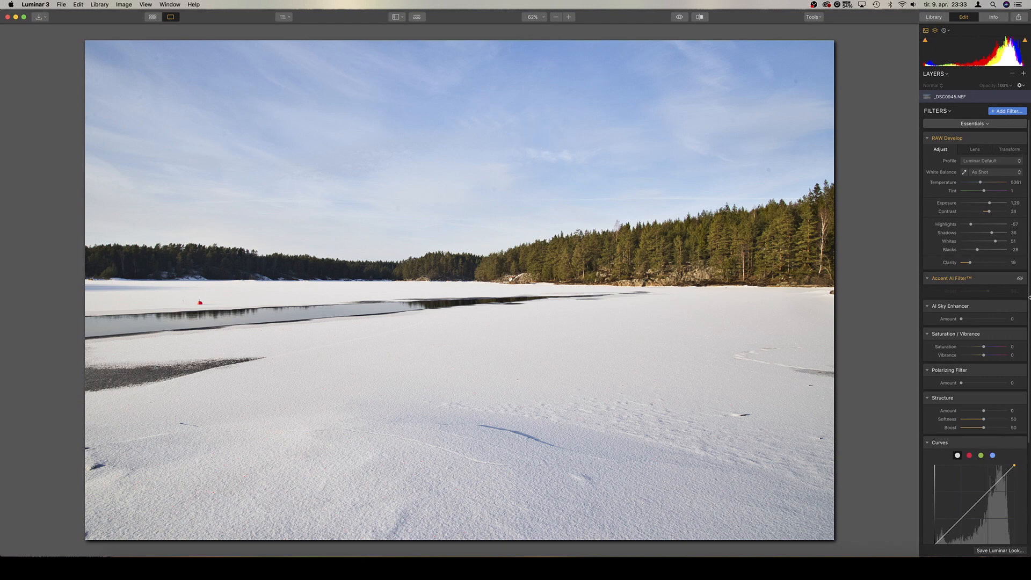
{"action": "left_click", "coordinate": [1019, 278]}
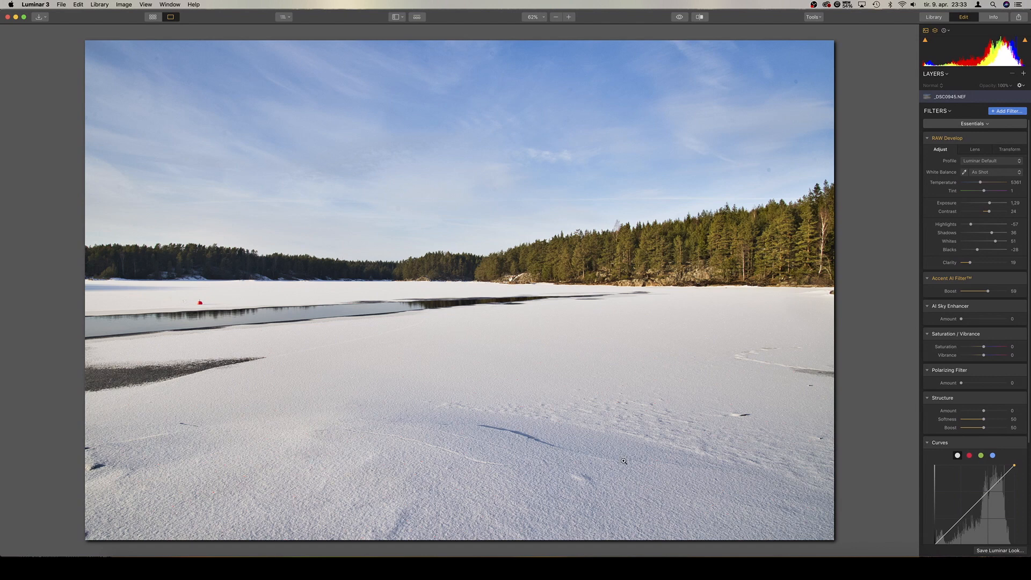
Set the AI Sky Enhancer amount to 28, and raise saturation to 12 and vibrance to 15
{"action": "left_click", "coordinate": [973, 319]}
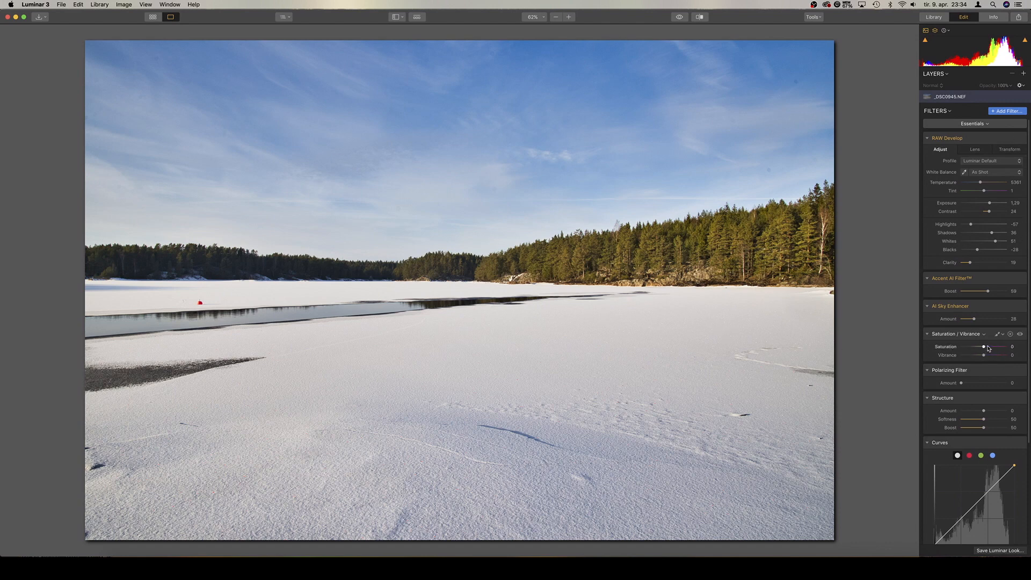
{"action": "left_click_drag", "start_coordinate": [985, 348], "coordinate": [987, 349]}
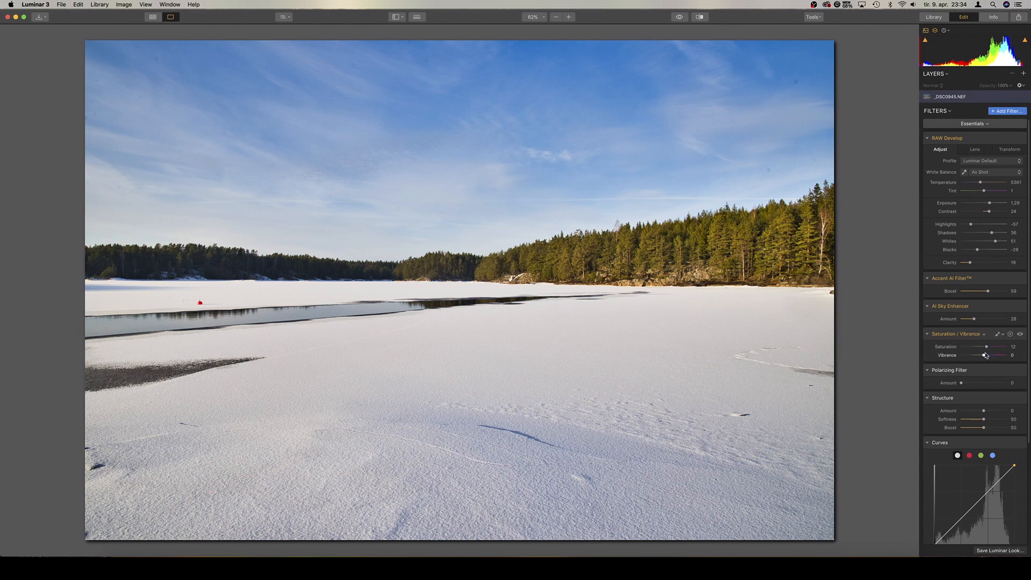
{"action": "left_click_drag", "start_coordinate": [988, 357], "coordinate": [990, 357]}
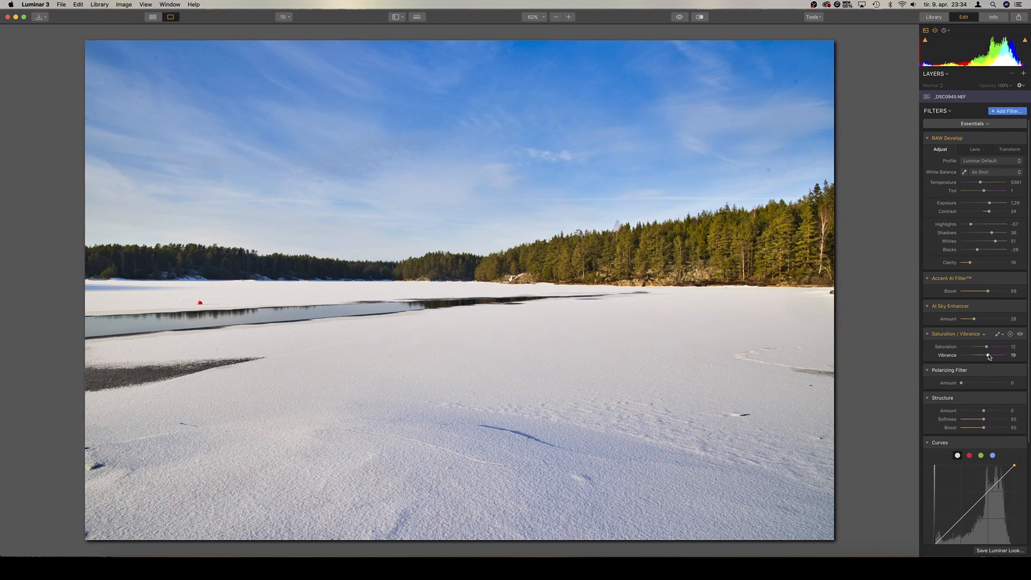
{"action": "left_click_drag", "start_coordinate": [988, 356], "coordinate": [987, 356]}
Set the Polarizing Filter amount to 16 after comparing the sky with the filter off and on at a stronger amount
{"action": "left_click", "coordinate": [975, 383]}
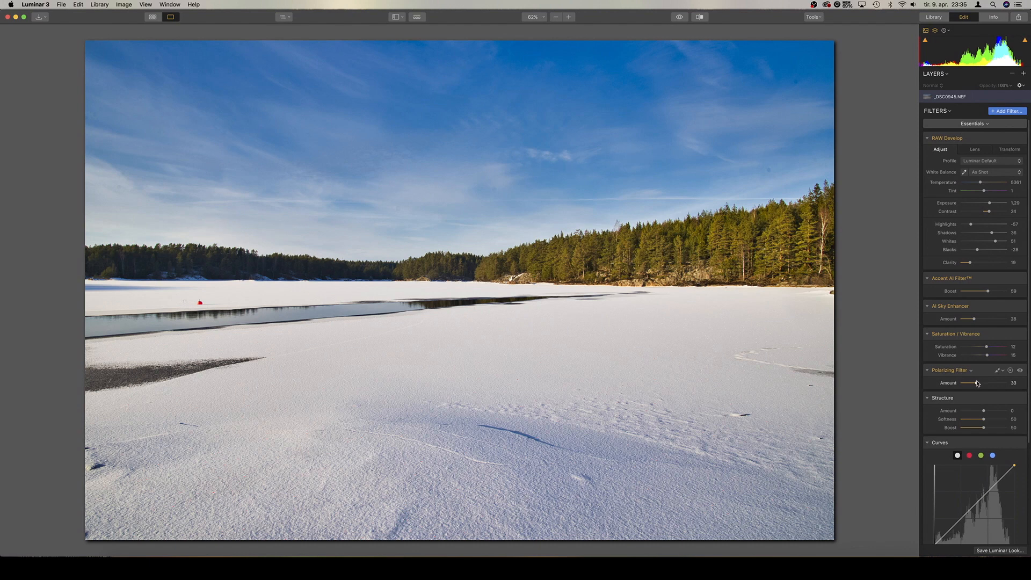
{"action": "left_click", "coordinate": [1020, 370]}
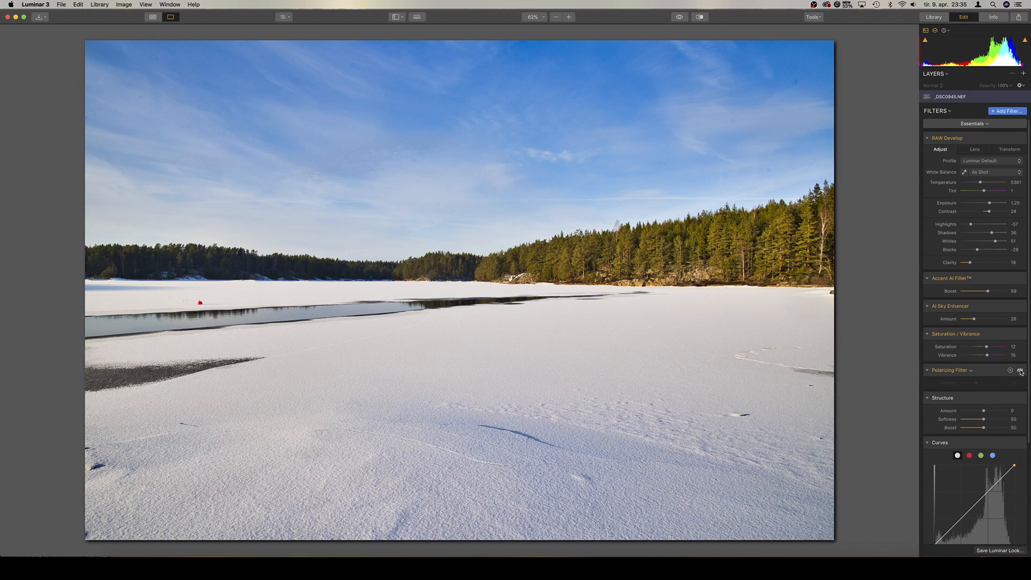
{"action": "left_click", "coordinate": [1020, 370]}
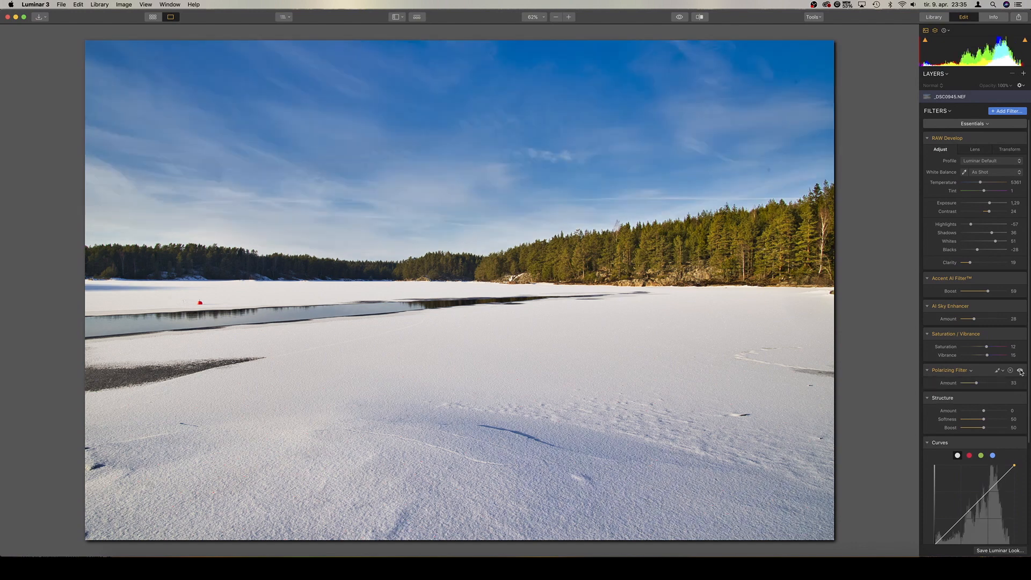
{"action": "left_click_drag", "start_coordinate": [971, 384], "coordinate": [968, 388]}
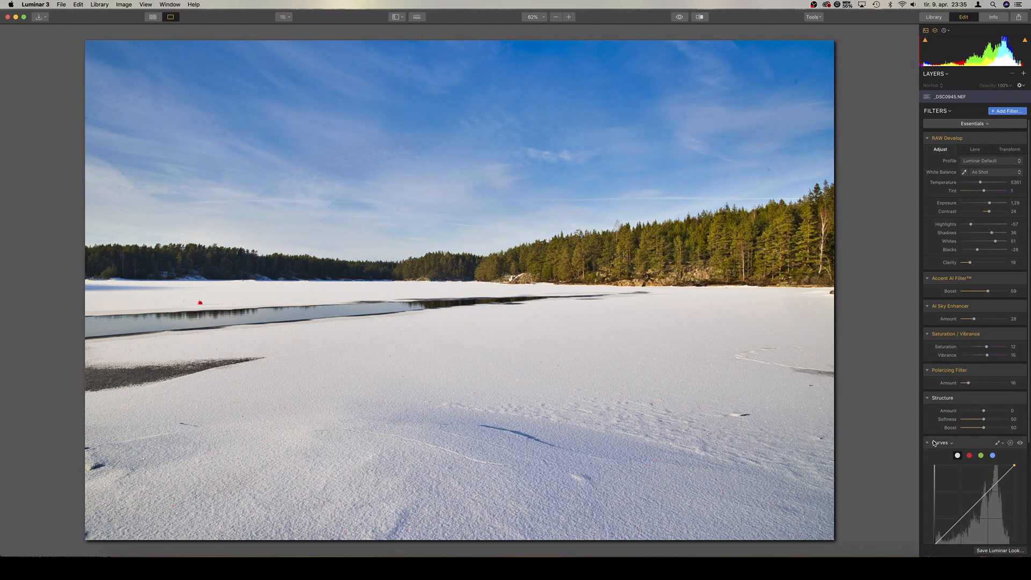
Set the Structure amount to 23 while checking the forest and snow at 100%
{"action": "left_click", "coordinate": [581, 334]}
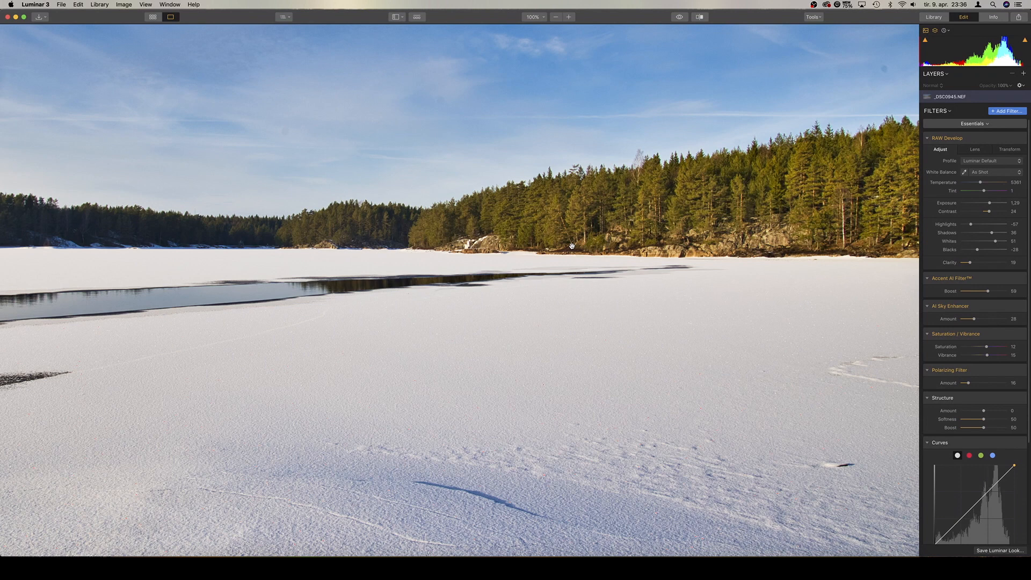
{"action": "left_click", "coordinate": [989, 412]}
{"action": "left_click", "coordinate": [546, 393]}
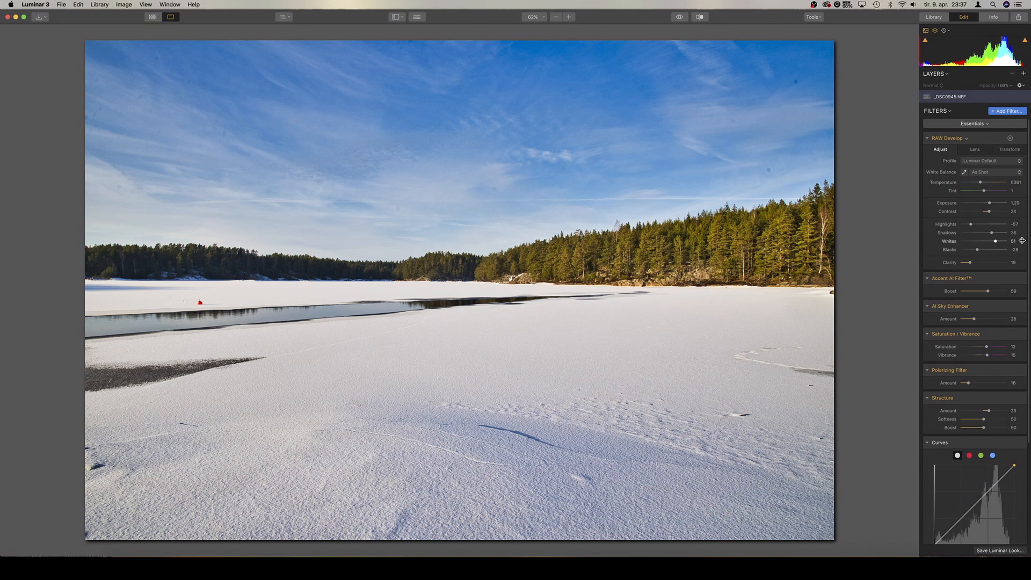
Crop the photo to a 16:9 aspect, shifting the image up in the frame to trim sky and keep more snowy foreground
{"action": "scroll", "coordinate": [945, 414], "scroll_direction": "down", "scroll_amount": 5}
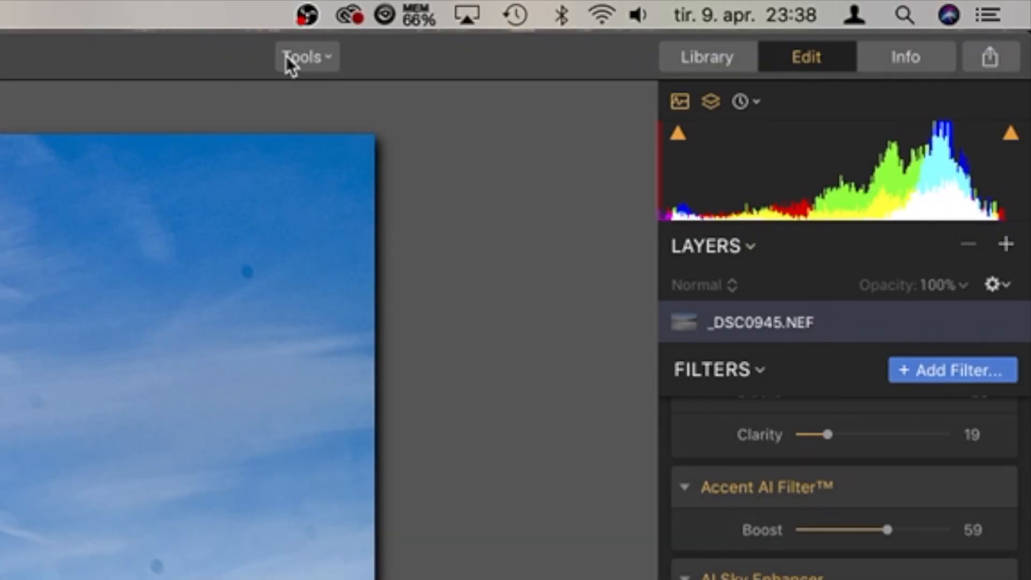
{"action": "left_click", "coordinate": [290, 60]}
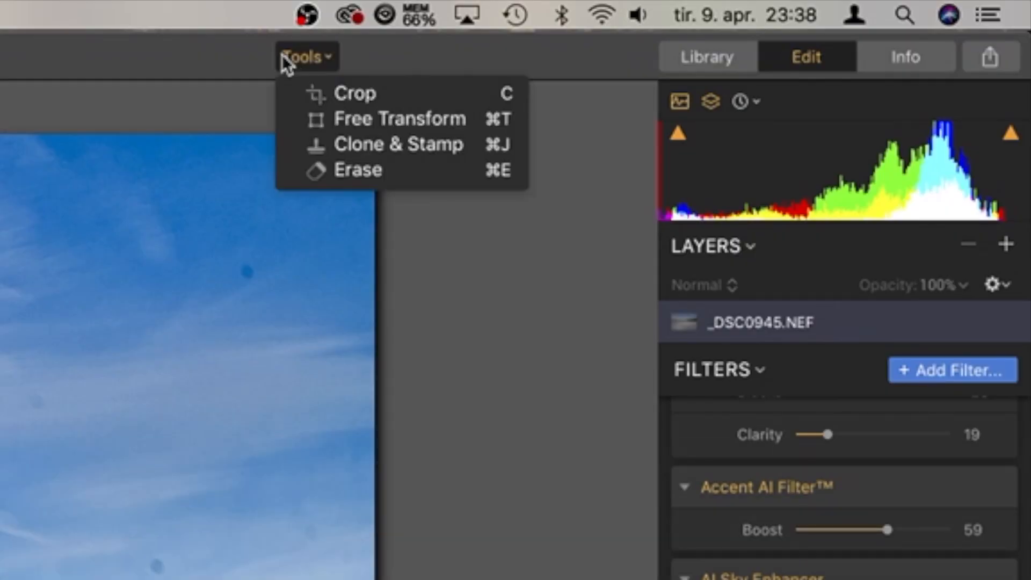
{"action": "left_click", "coordinate": [351, 95]}
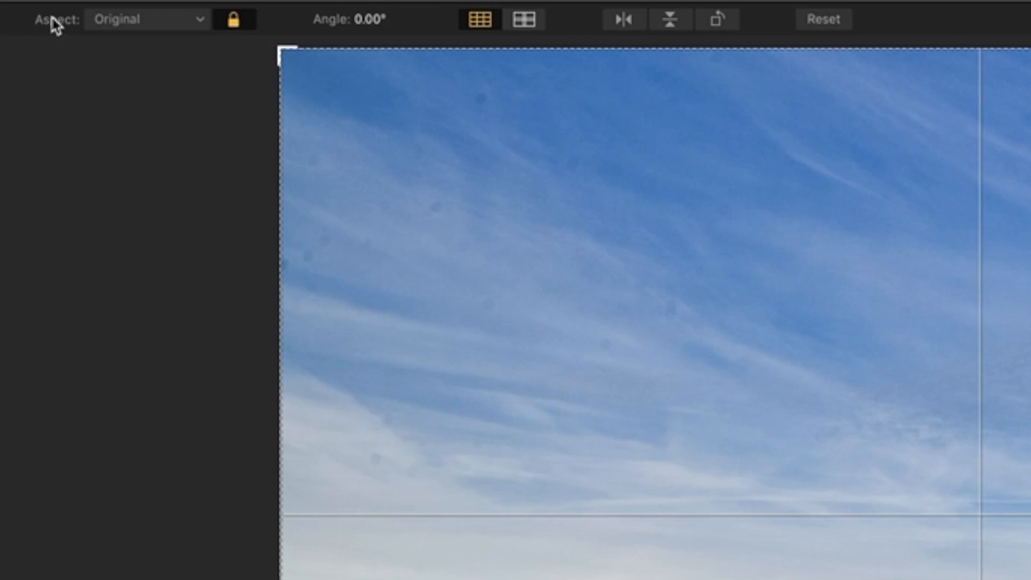
{"action": "left_click", "coordinate": [166, 24]}
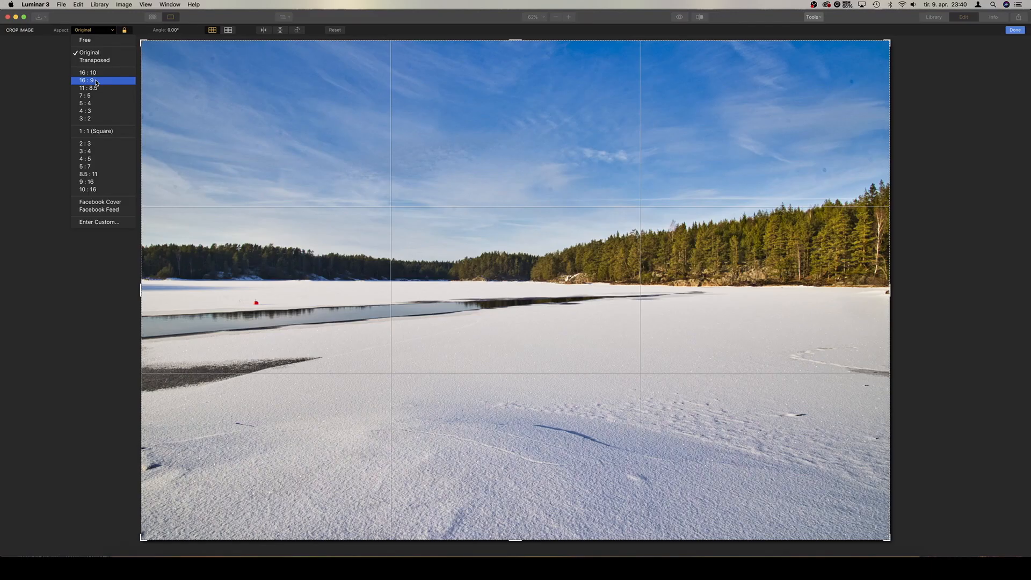
{"action": "left_click", "coordinate": [151, 160]}
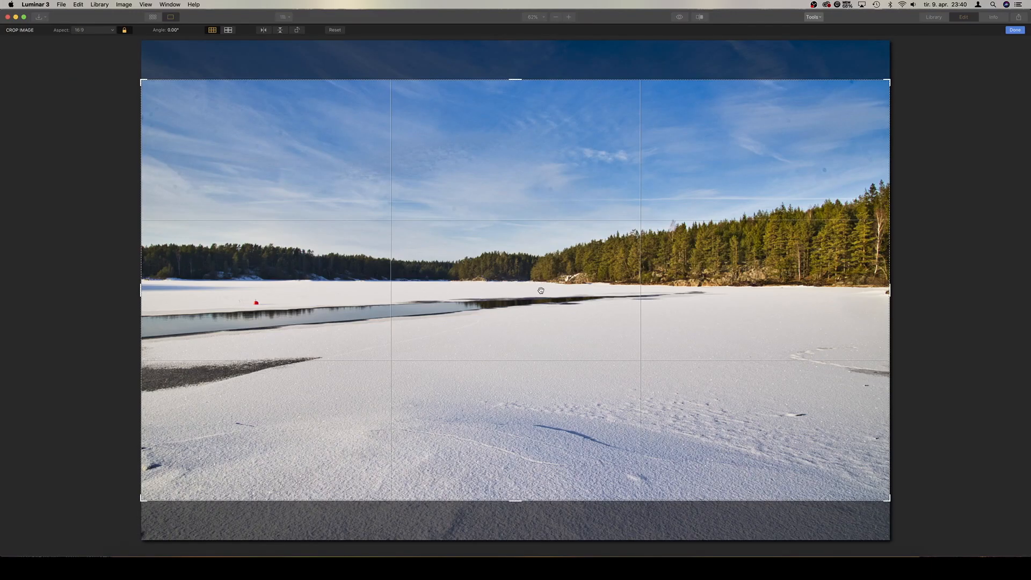
{"action": "left_click_drag", "start_coordinate": [541, 292], "coordinate": [533, 263]}
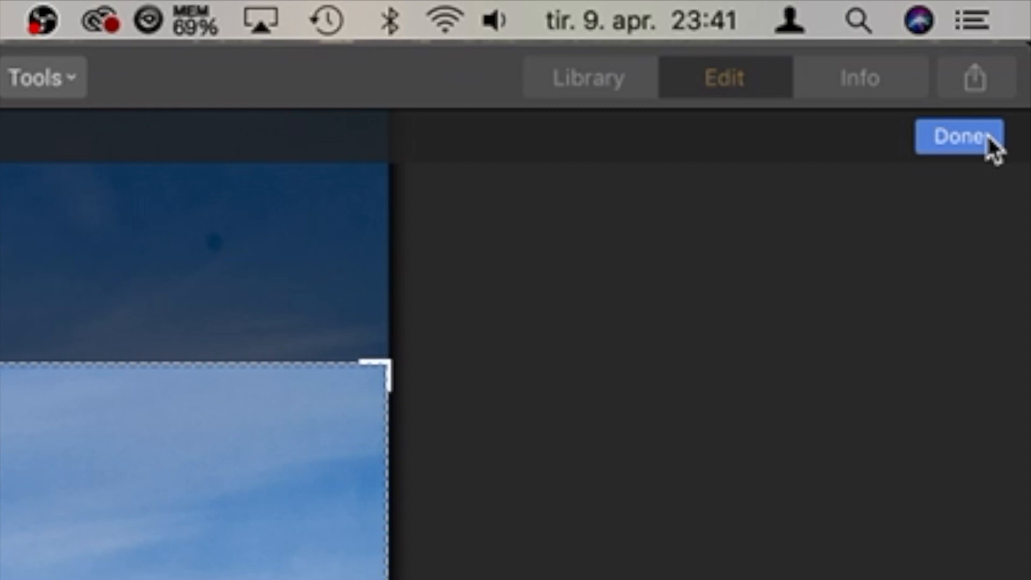
{"action": "left_click", "coordinate": [987, 135]}
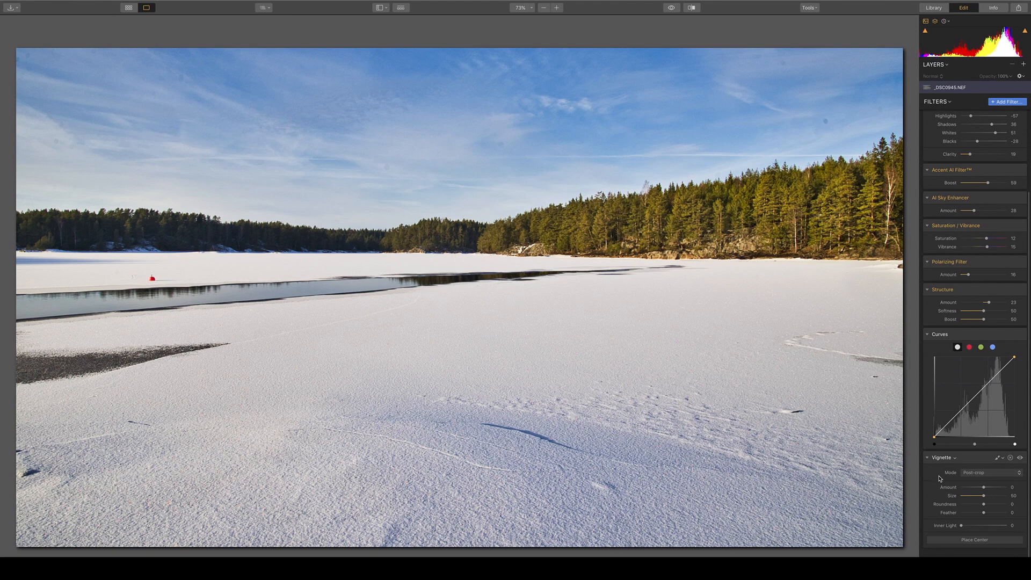
Enable the Lens Distortion and Defringe auto corrections in RAW Develop, and set the Vignette amount to -43
{"action": "scroll", "coordinate": [950, 330], "scroll_direction": "up", "scroll_amount": 5}
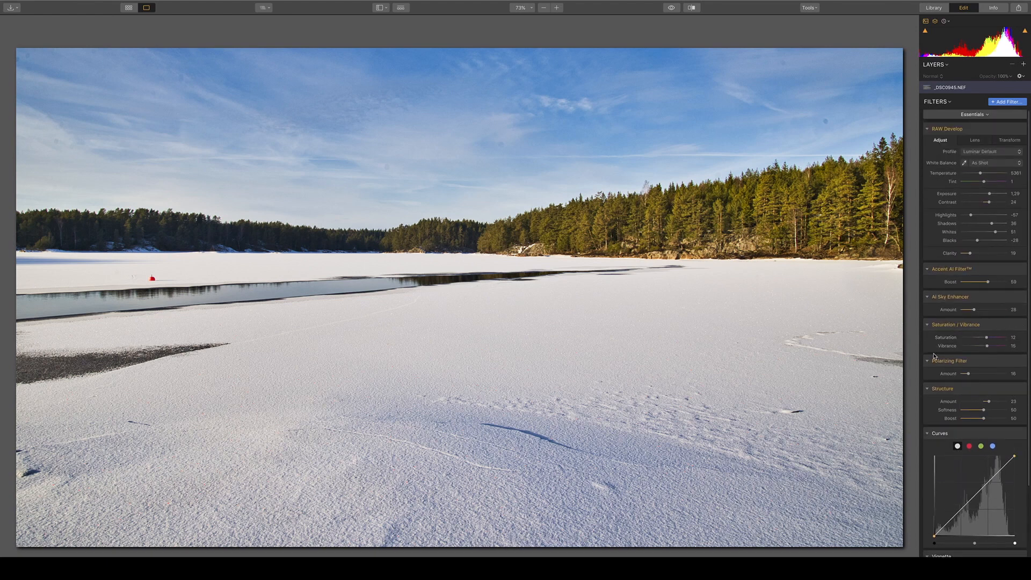
{"action": "left_click", "coordinate": [974, 139]}
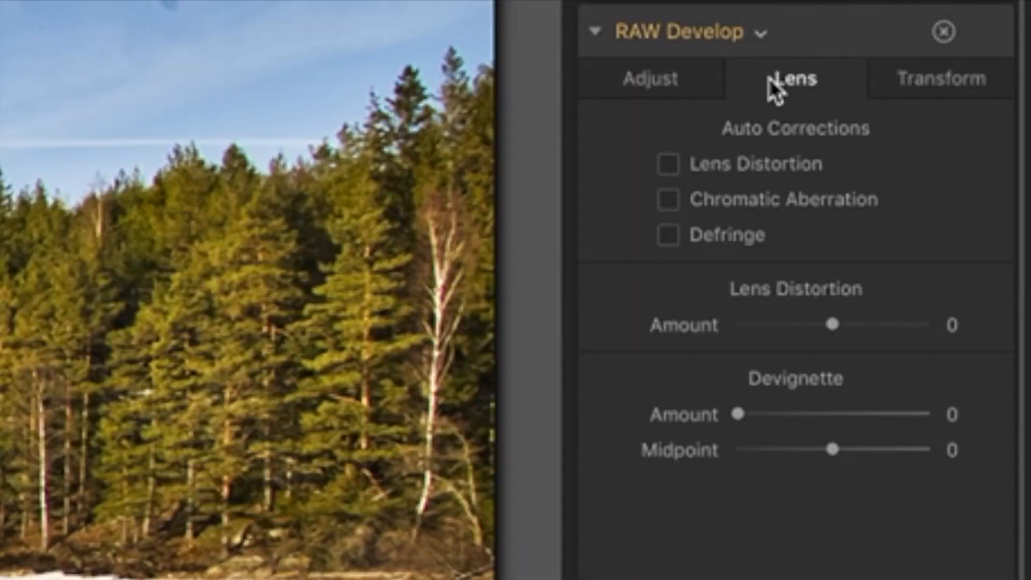
{"action": "left_click", "coordinate": [668, 165]}
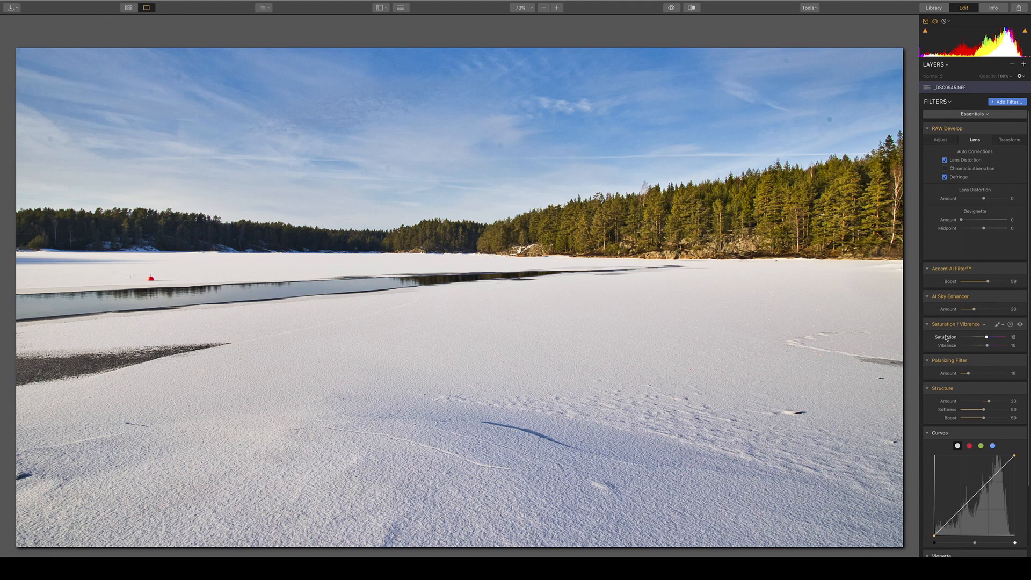
{"action": "scroll", "coordinate": [992, 497], "scroll_direction": "down", "scroll_amount": 3}
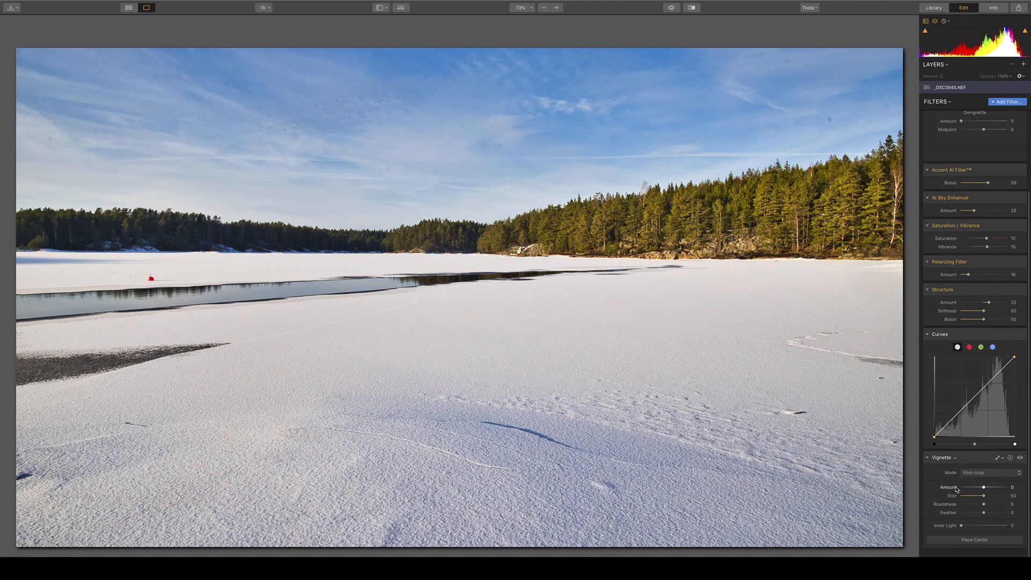
{"action": "left_click_drag", "start_coordinate": [979, 489], "coordinate": [974, 489]}
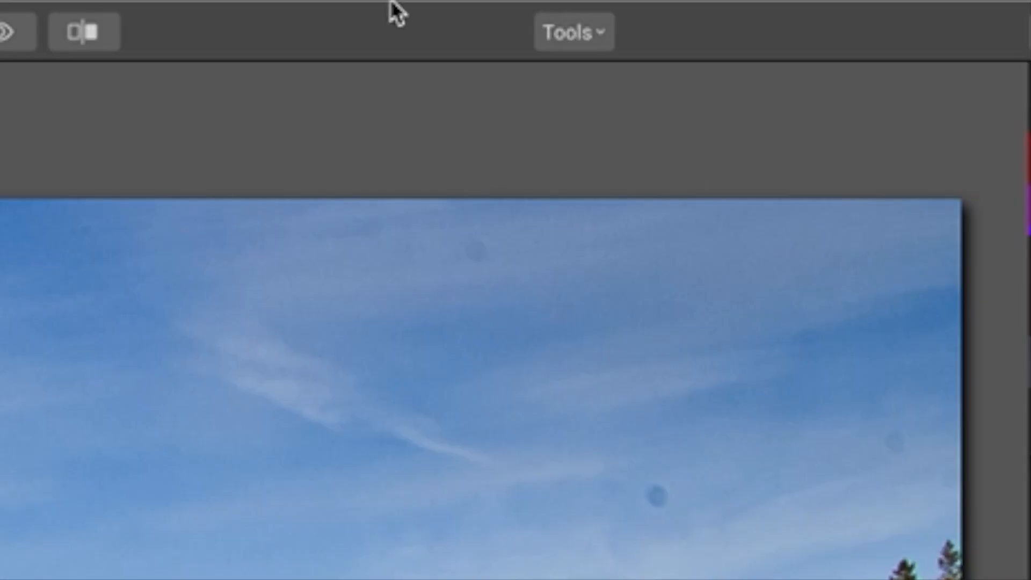
Switch to the Erase tool and set its brush size to 30
{"action": "left_click", "coordinate": [575, 39]}
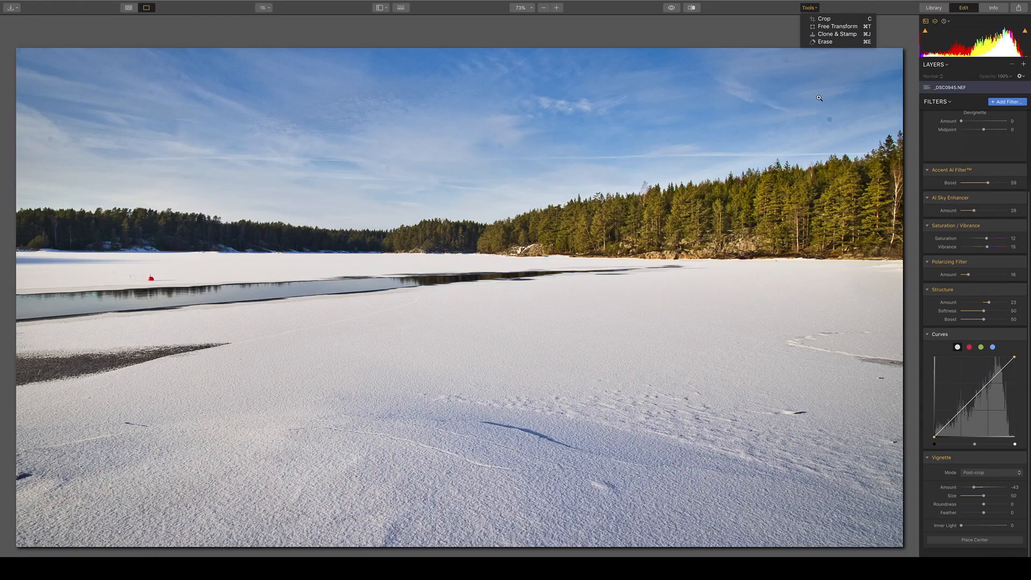
{"action": "left_click", "coordinate": [841, 38]}
{"action": "left_click", "coordinate": [825, 42]}
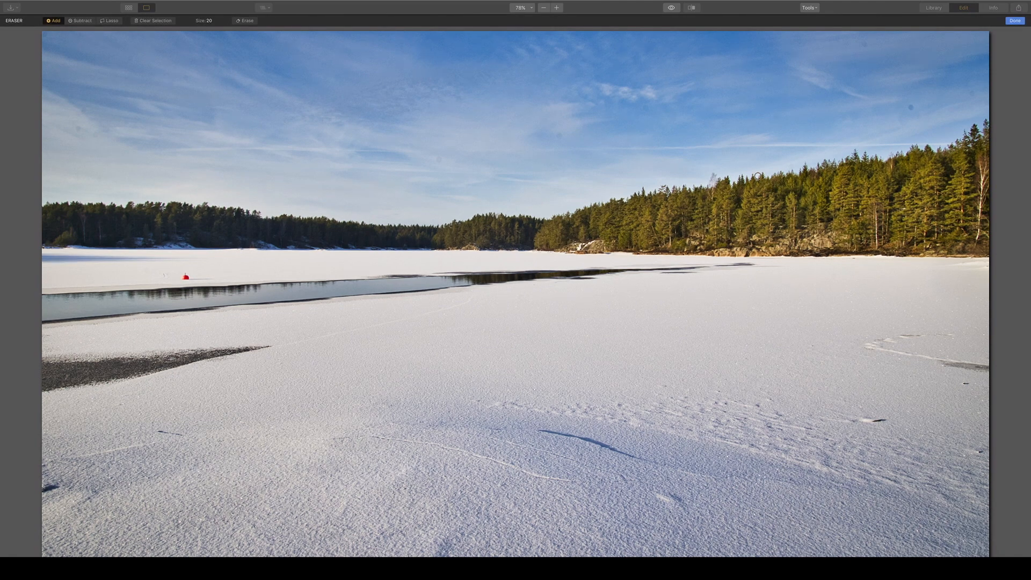
{"action": "left_click_drag", "start_coordinate": [194, 20], "coordinate": [199, 20]}
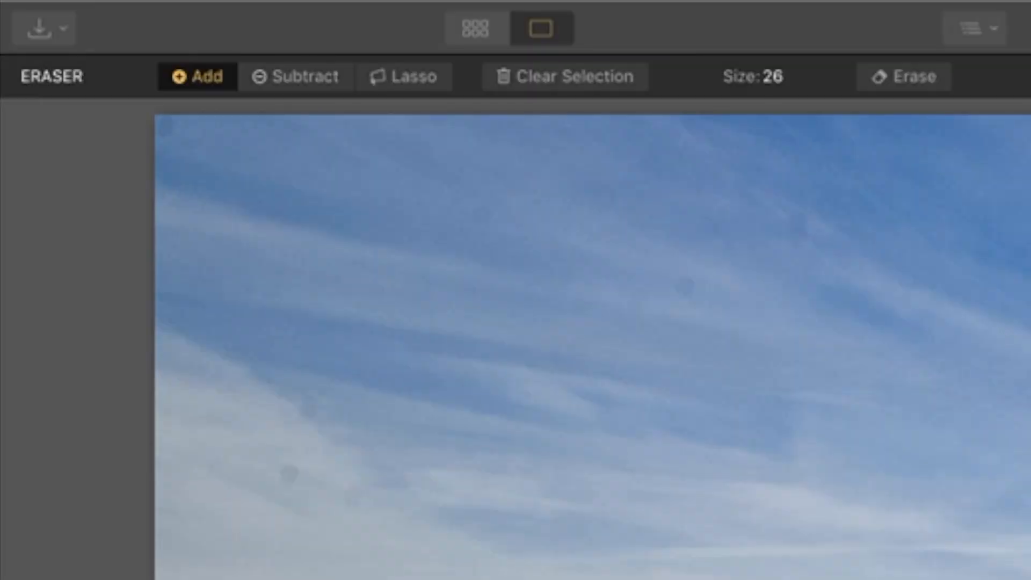
{"action": "left_click_drag", "start_coordinate": [743, 76], "coordinate": [759, 89]}
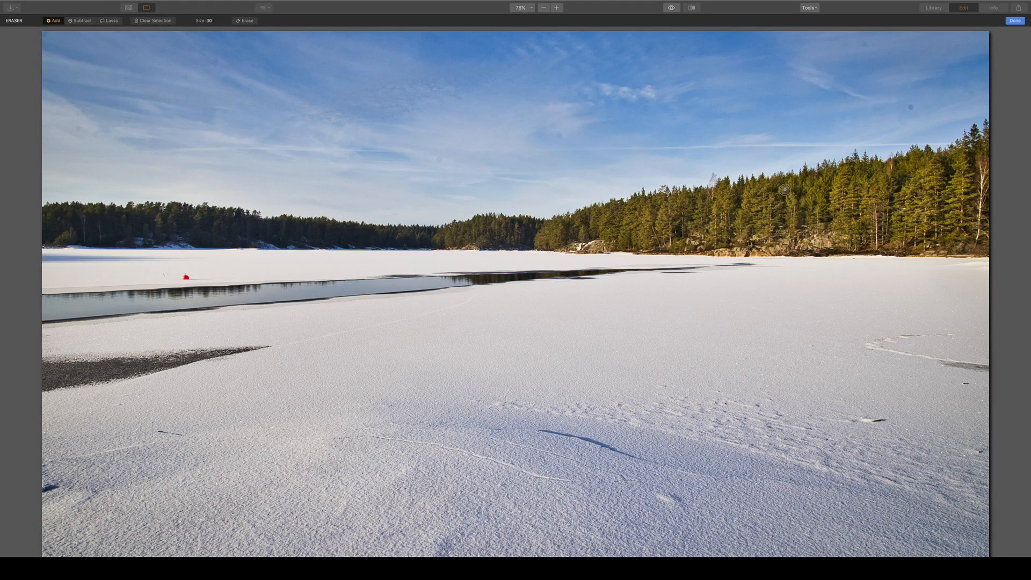
Mark the dust spots scattered across the whole sky for erasing with the size 30 brush
{"action": "left_click", "coordinate": [911, 109]}
{"action": "left_click", "coordinate": [970, 94]}
{"action": "left_click", "coordinate": [864, 43]}
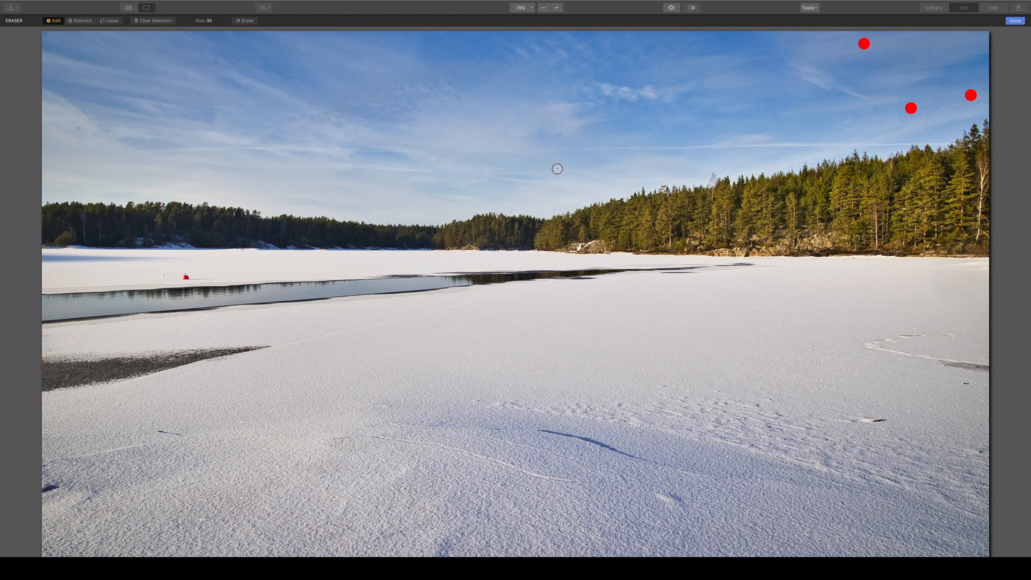
{"action": "left_click", "coordinate": [560, 136]}
{"action": "left_click", "coordinate": [438, 159]}
{"action": "left_click", "coordinate": [76, 130]}
{"action": "left_click", "coordinate": [95, 133]}
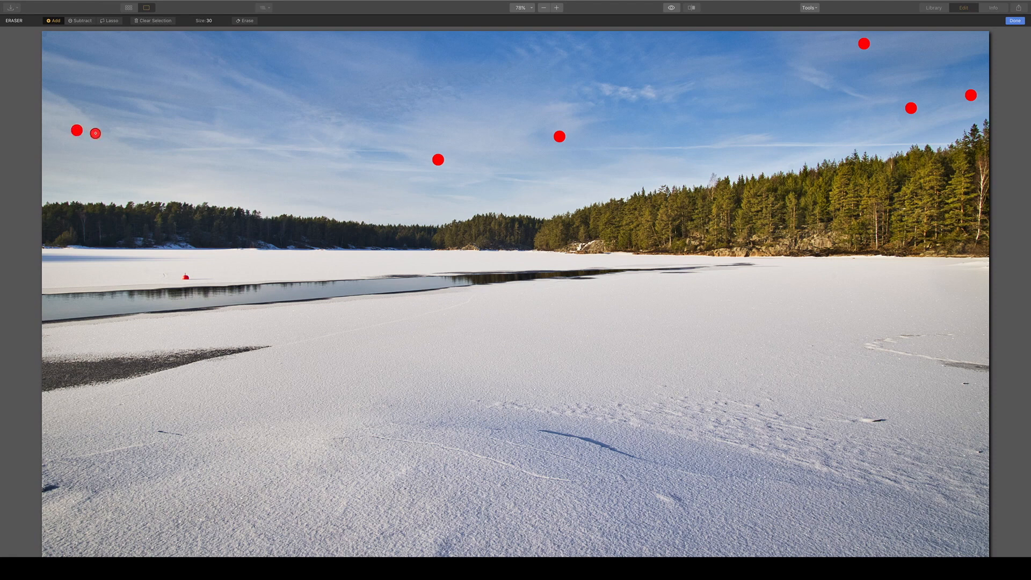
{"action": "left_click", "coordinate": [102, 177]}
{"action": "left_click", "coordinate": [70, 176]}
{"action": "left_click", "coordinate": [185, 77]}
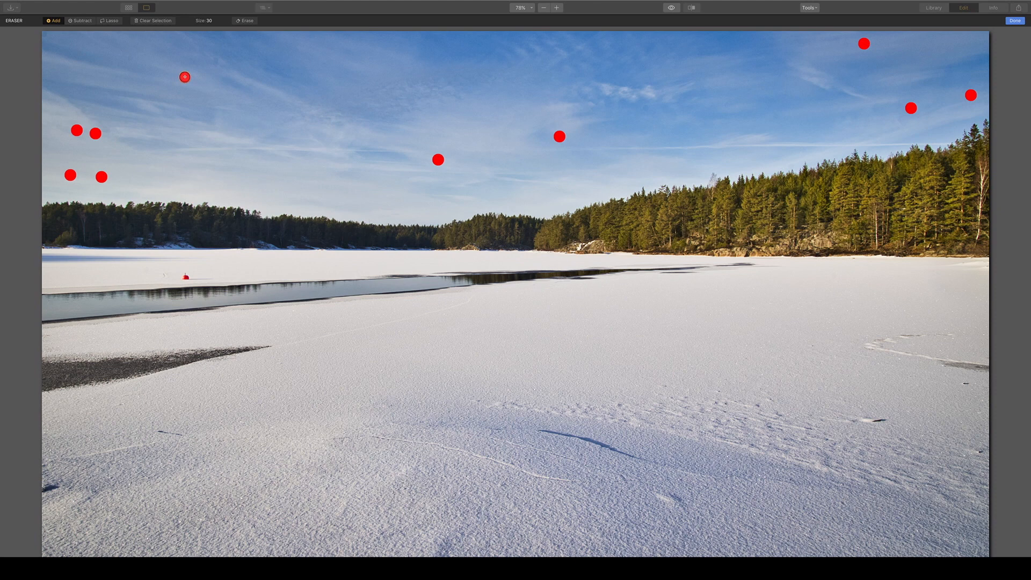
{"action": "left_click", "coordinate": [215, 62]}
{"action": "left_click", "coordinate": [130, 58]}
{"action": "left_click", "coordinate": [646, 109]}
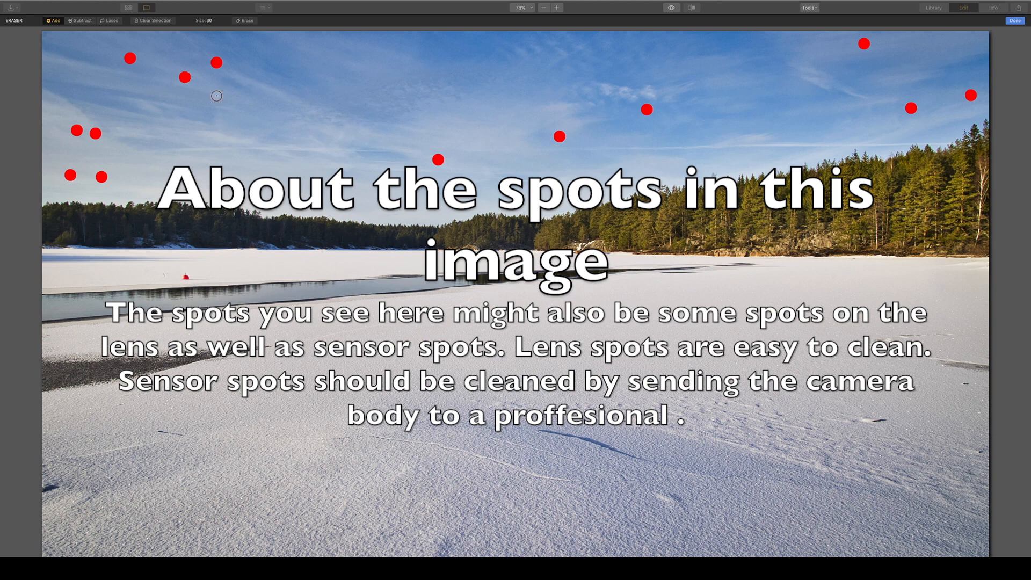
Reduce the eraser brush size to 23 and mark the red buoy on the ice and the short dark streak in the foreground snow
{"action": "left_click_drag", "start_coordinate": [199, 23], "coordinate": [197, 25]}
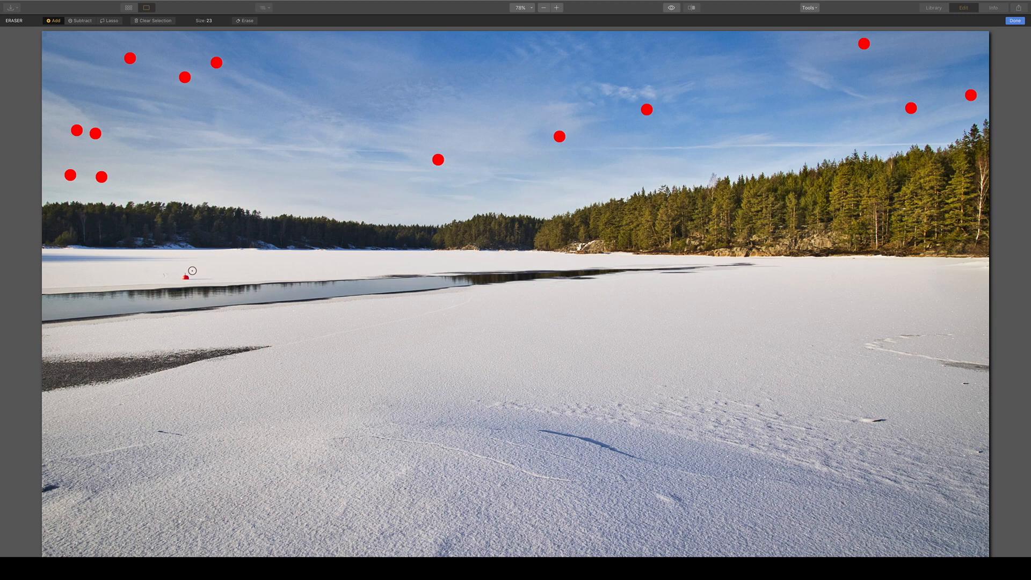
{"action": "left_click", "coordinate": [185, 275]}
{"action": "left_click_drag", "start_coordinate": [185, 275], "coordinate": [211, 277]}
{"action": "left_click_drag", "start_coordinate": [157, 432], "coordinate": [195, 437]}
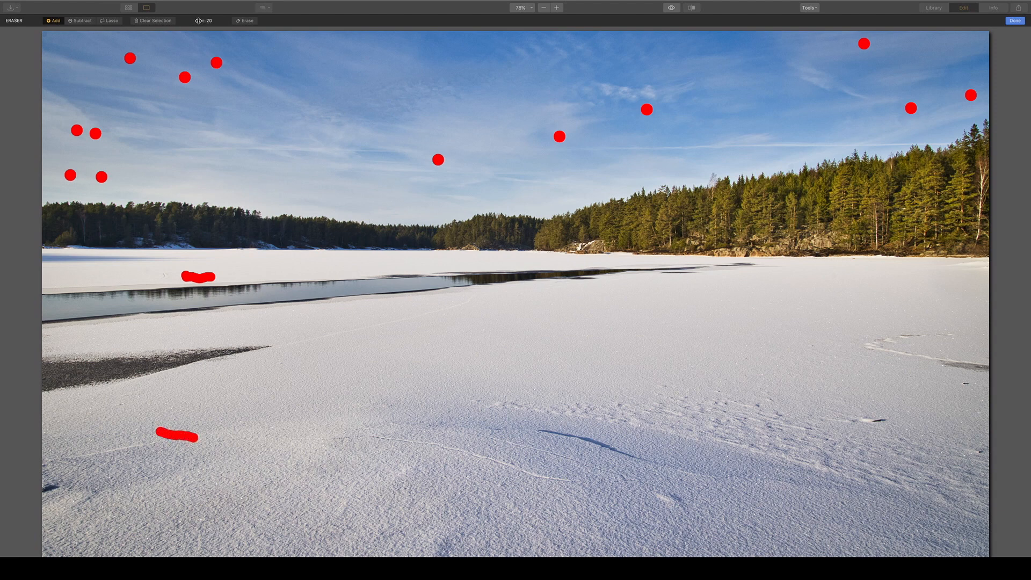
Set the eraser size to 20, mark the remaining small dark specks and debris on the snow, and erase all marked areas
{"action": "left_click_drag", "start_coordinate": [196, 20], "coordinate": [199, 21]}
{"action": "left_click", "coordinate": [964, 384]}
{"action": "left_click", "coordinate": [981, 449]}
{"action": "left_click", "coordinate": [812, 345]}
{"action": "left_click", "coordinate": [853, 258]}
{"action": "left_click_drag", "start_coordinate": [870, 423], "coordinate": [883, 419]}
{"action": "left_click_drag", "start_coordinate": [43, 488], "coordinate": [59, 485]}
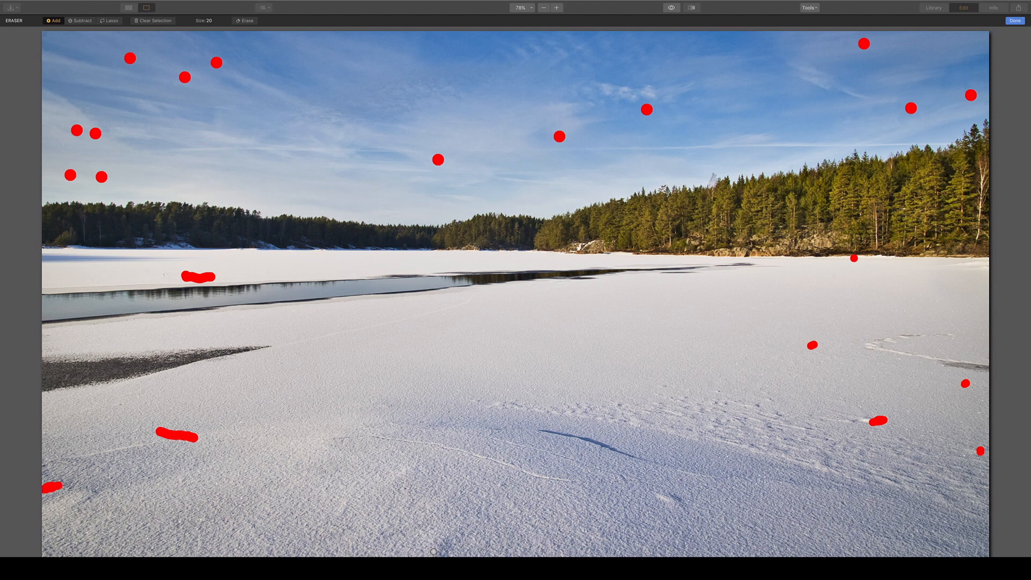
{"action": "left_click", "coordinate": [164, 275]}
{"action": "left_click", "coordinate": [1015, 20]}
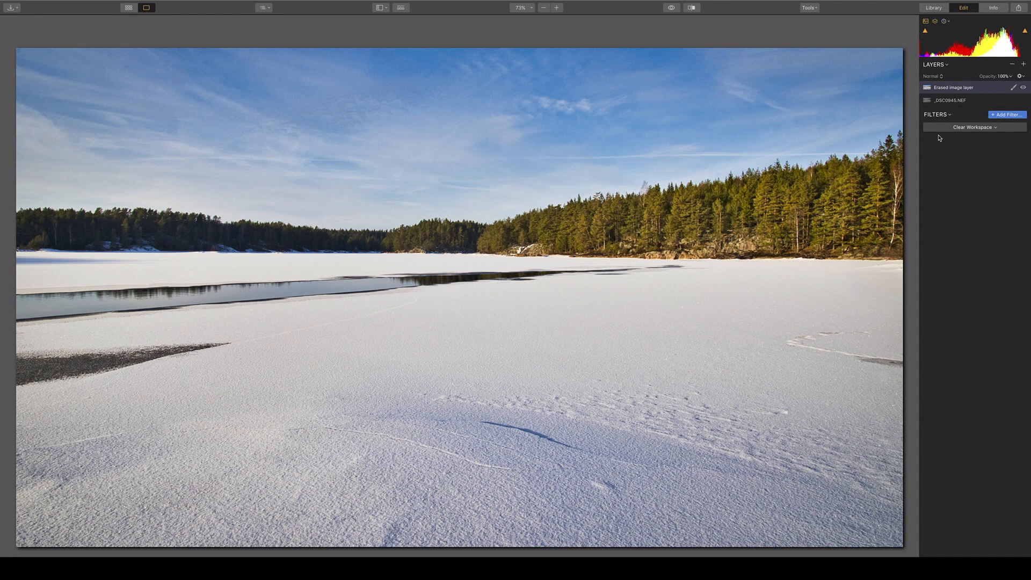
Compare the original NEF layer and its filters with the Erased image layer, ending on the erased layer
{"action": "left_click", "coordinate": [963, 102]}
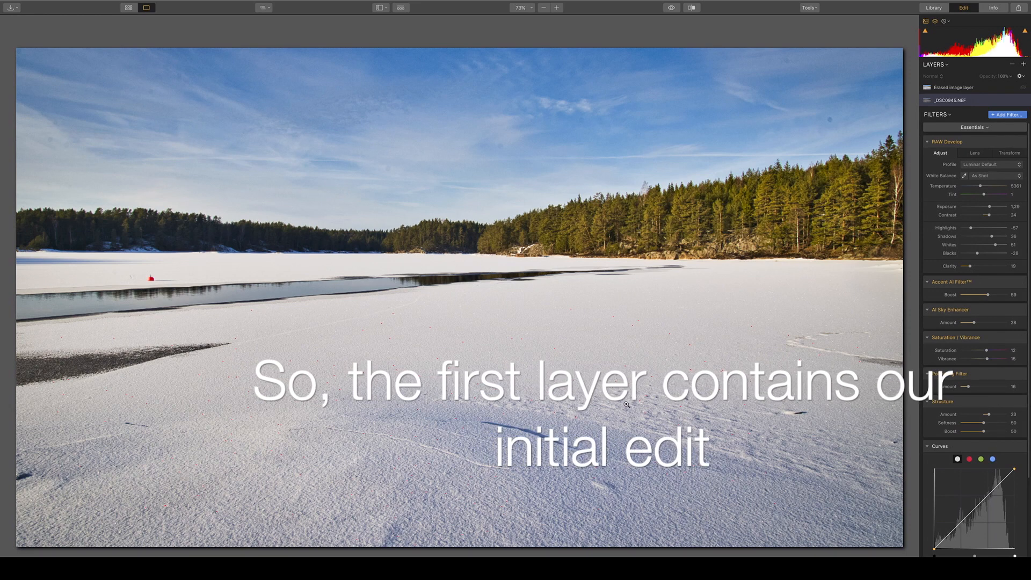
{"action": "left_click", "coordinate": [950, 88]}
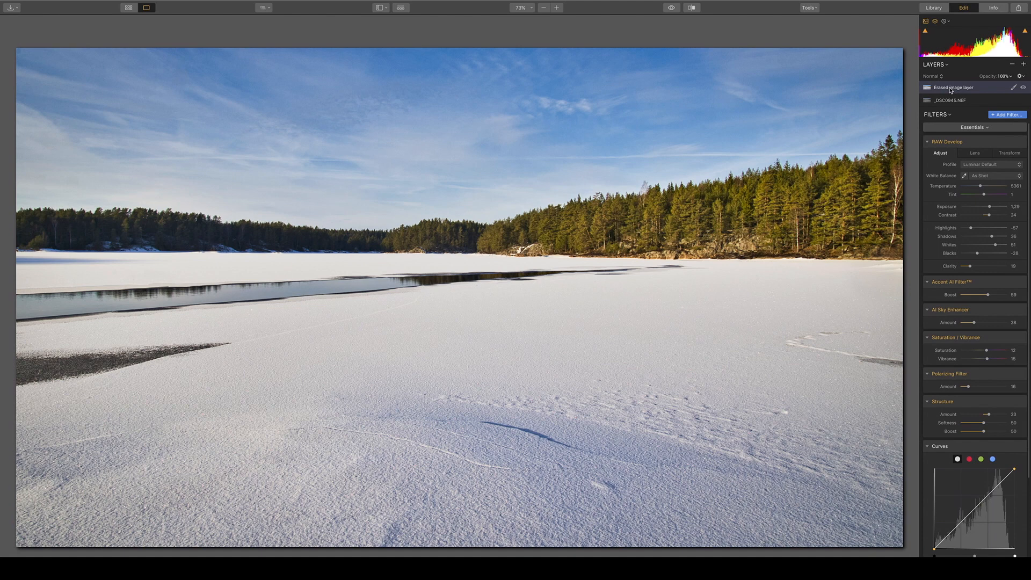
Try the Professional workspace on the Erased image layer, and clear the workspace again
{"action": "left_click", "coordinate": [979, 129]}
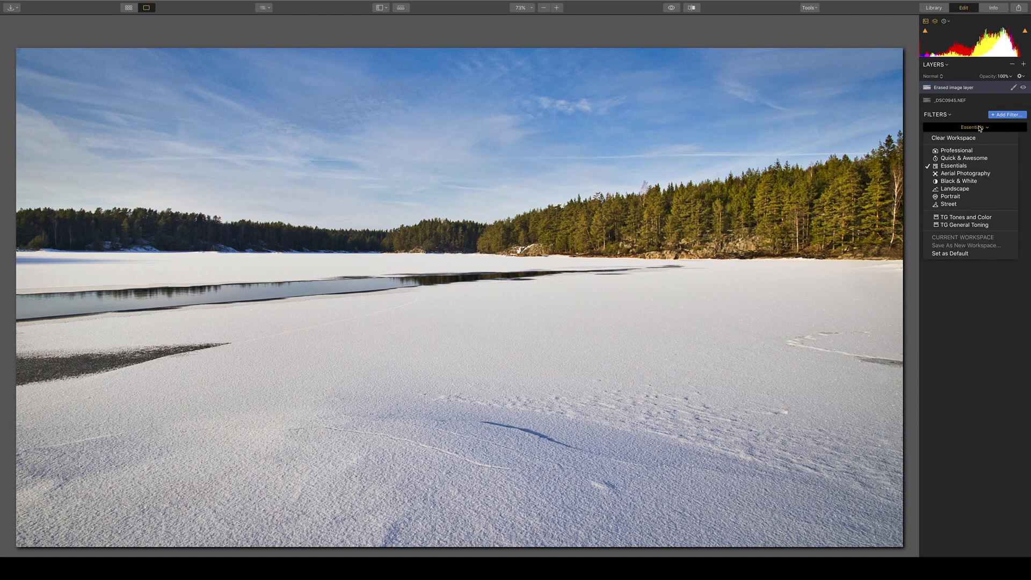
{"action": "left_click", "coordinate": [954, 151]}
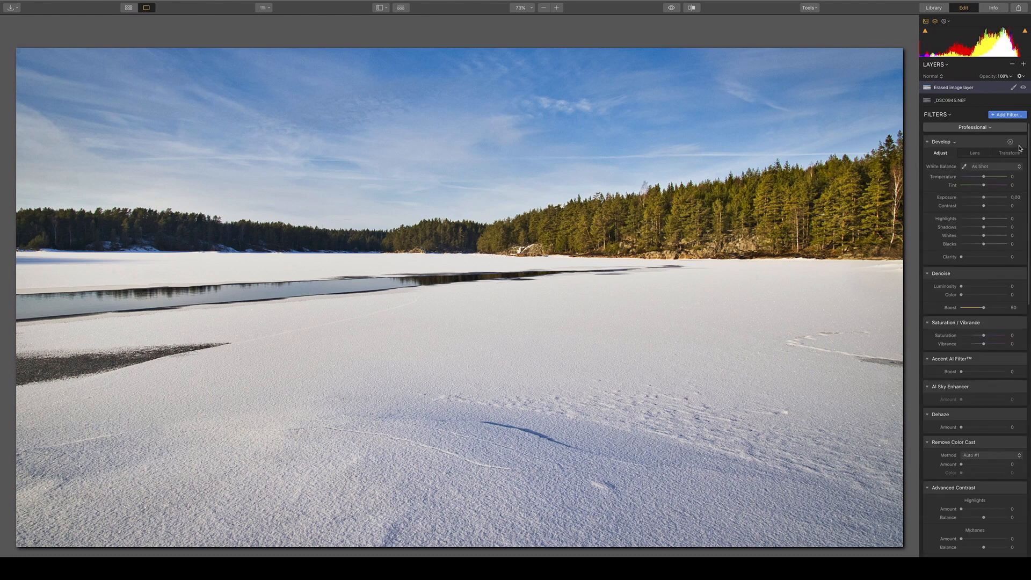
{"action": "left_click", "coordinate": [985, 131]}
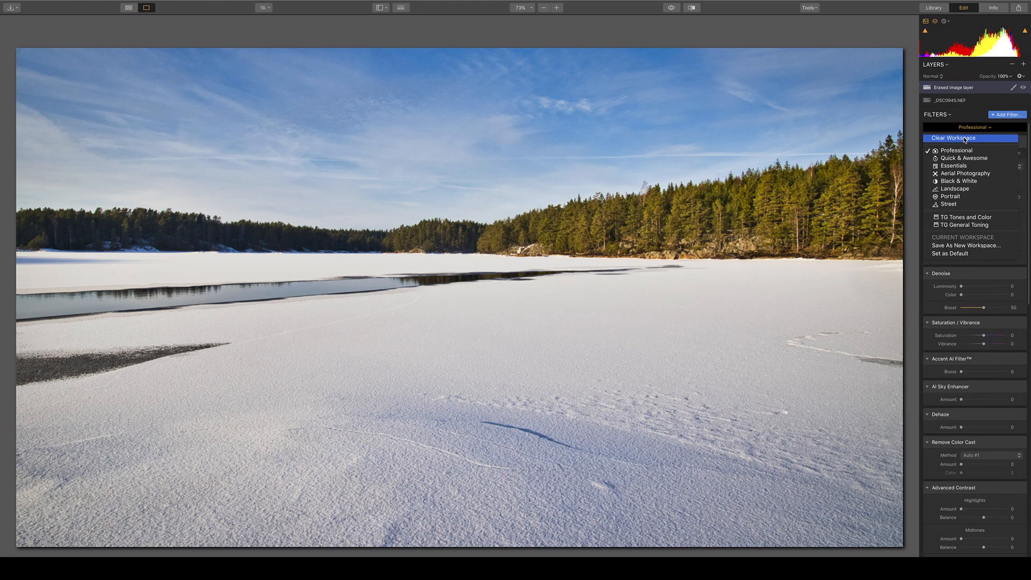
{"action": "left_click", "coordinate": [958, 140]}
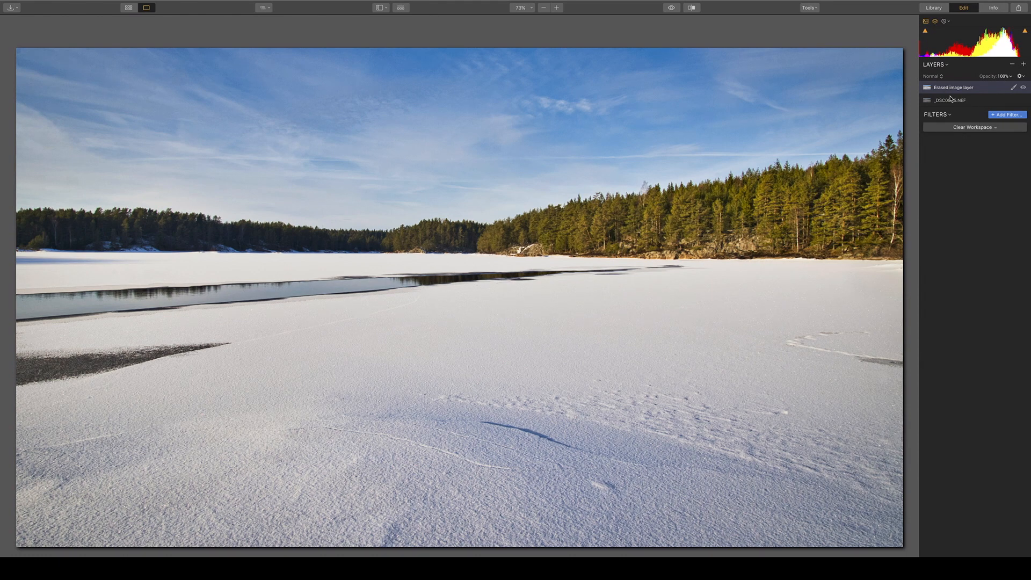